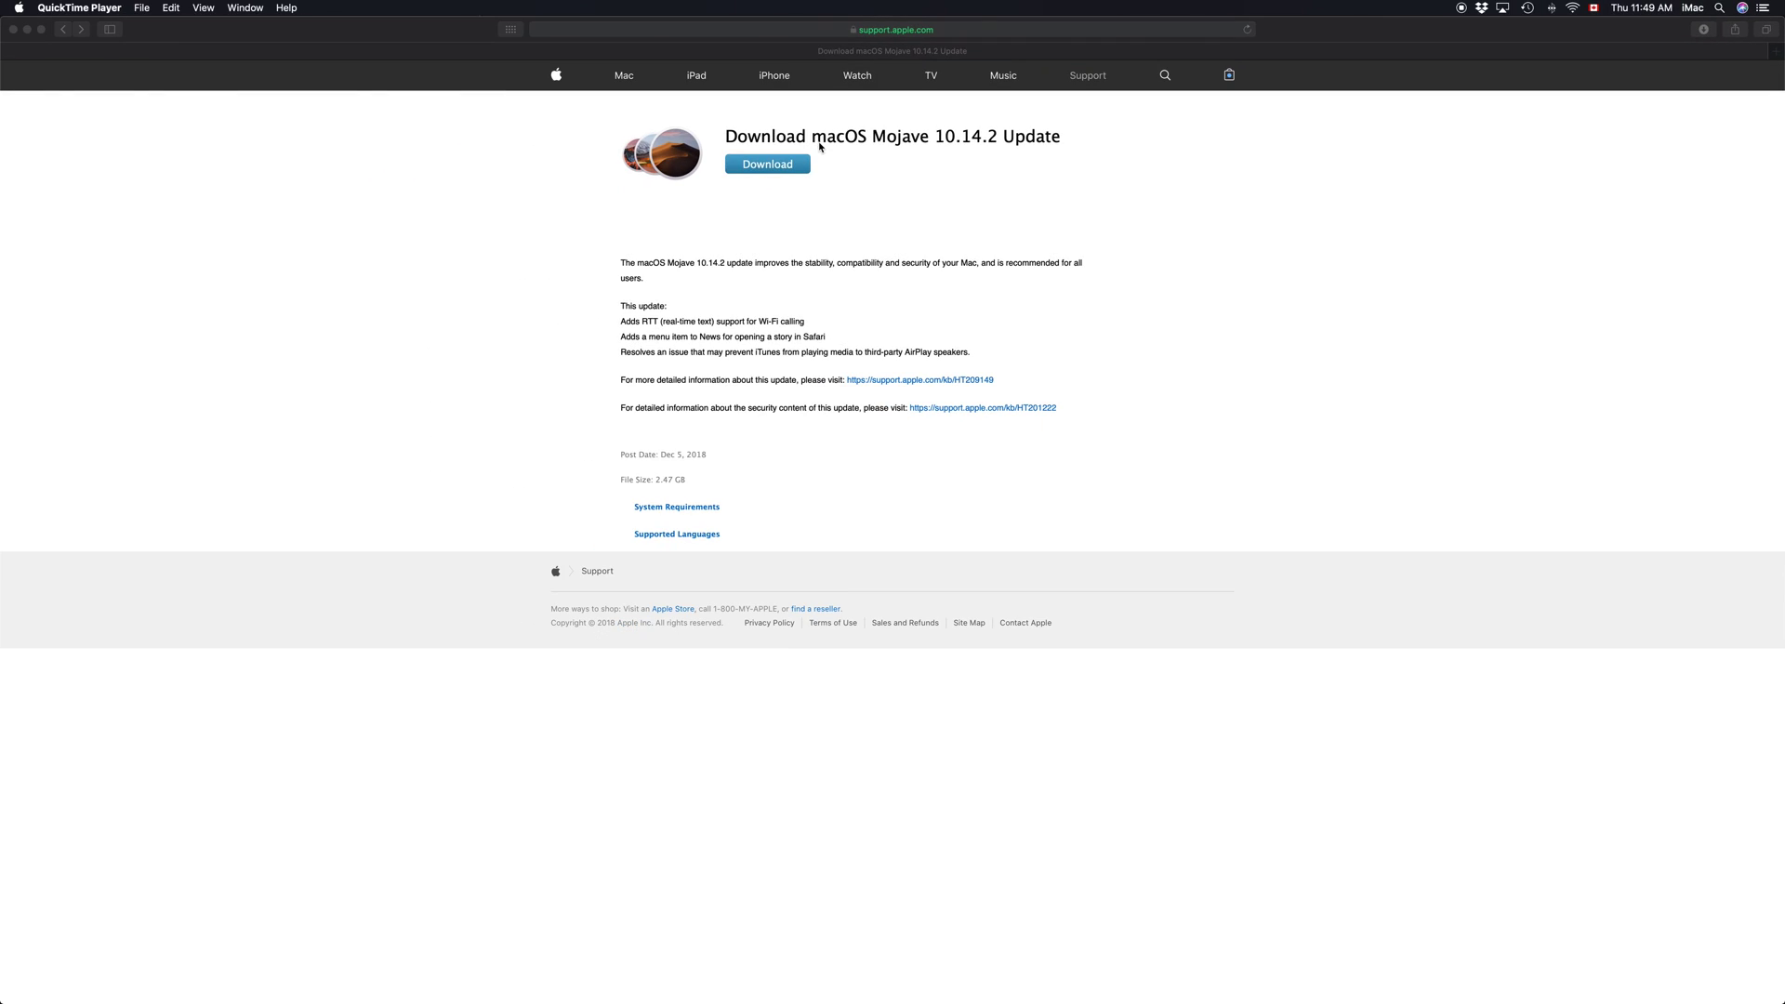
# Bring Safari forward, clearing Top Sites to show the Download macOS Mojave 10.14.2 Update page
pyautogui.click(909, 23)
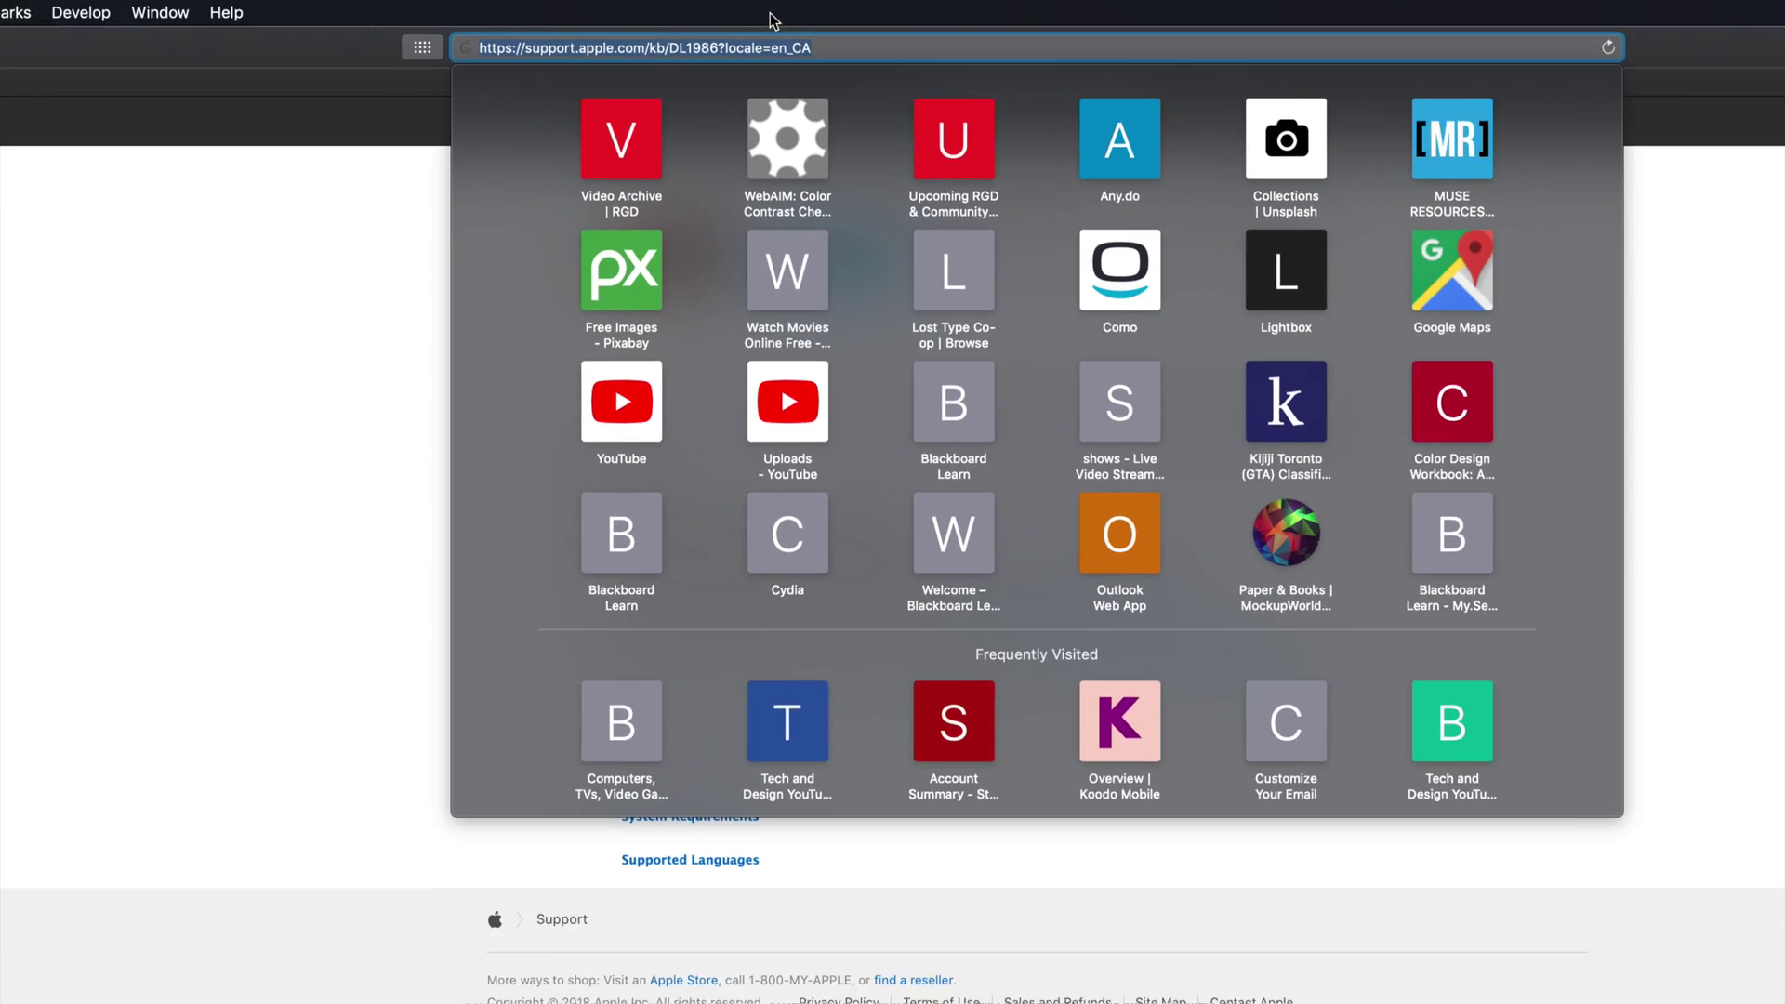
pyautogui.click(357, 281)
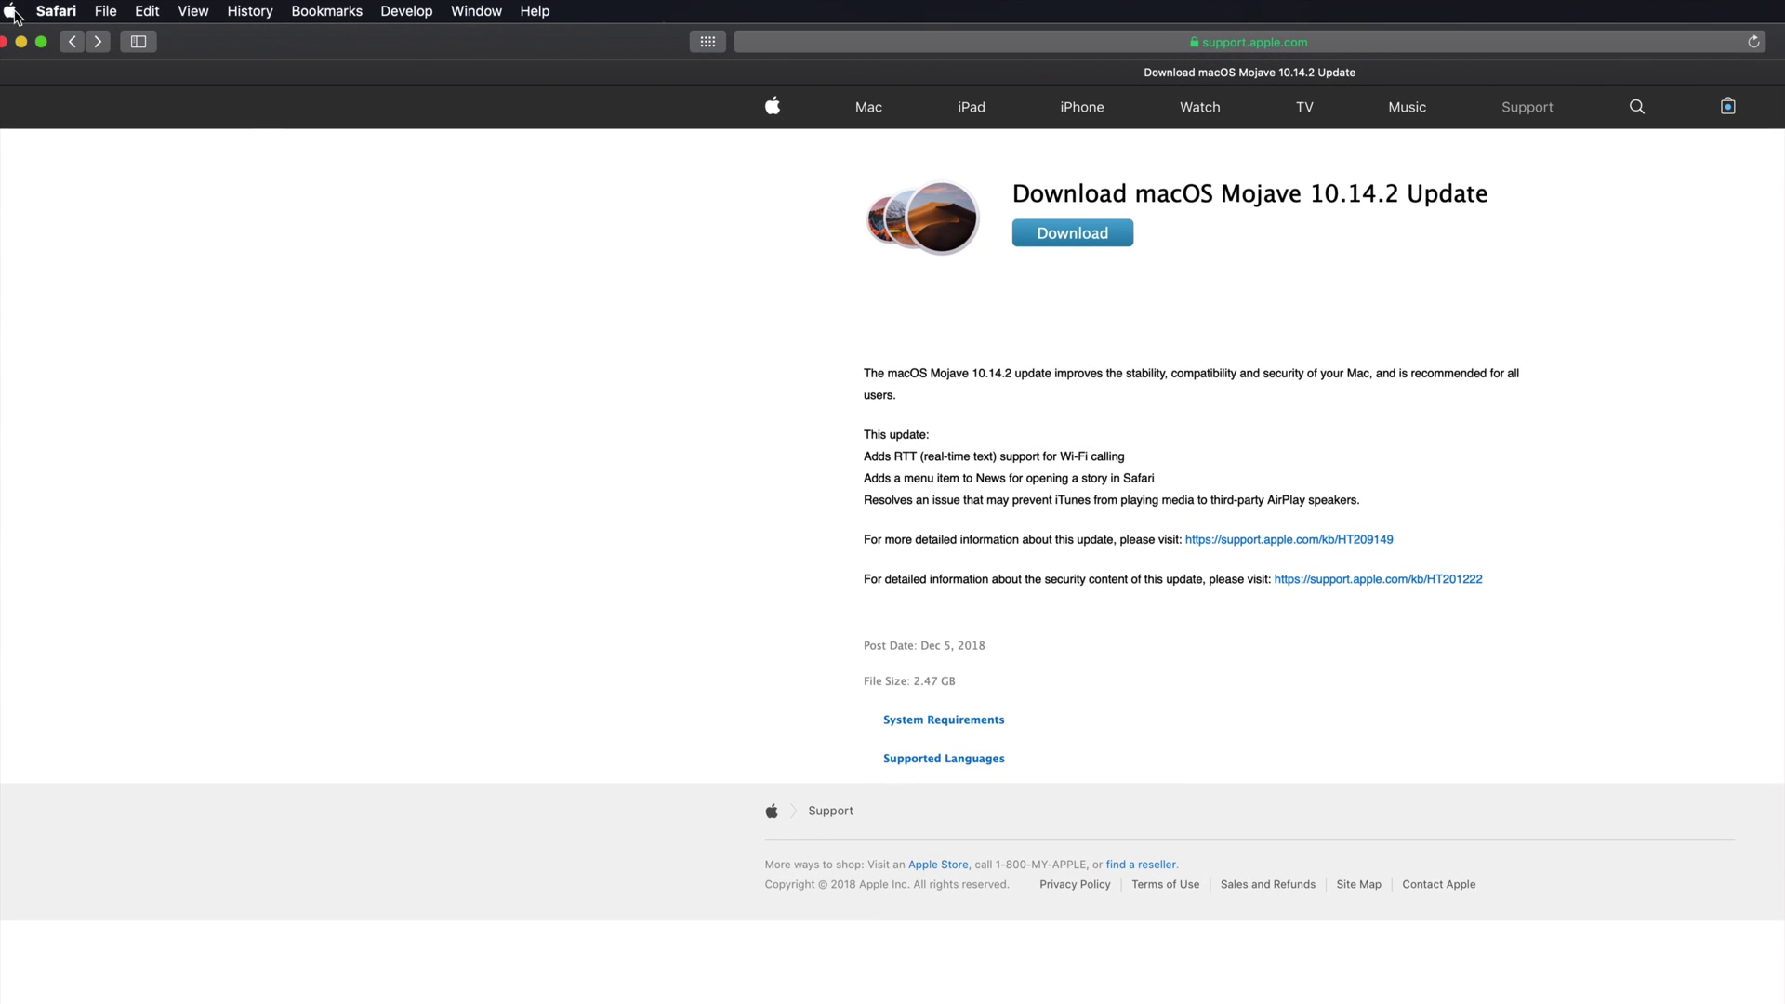
# Open Software Update via the Apple menu's System Preferences and move its window up over the page
pyautogui.click(11, 12)
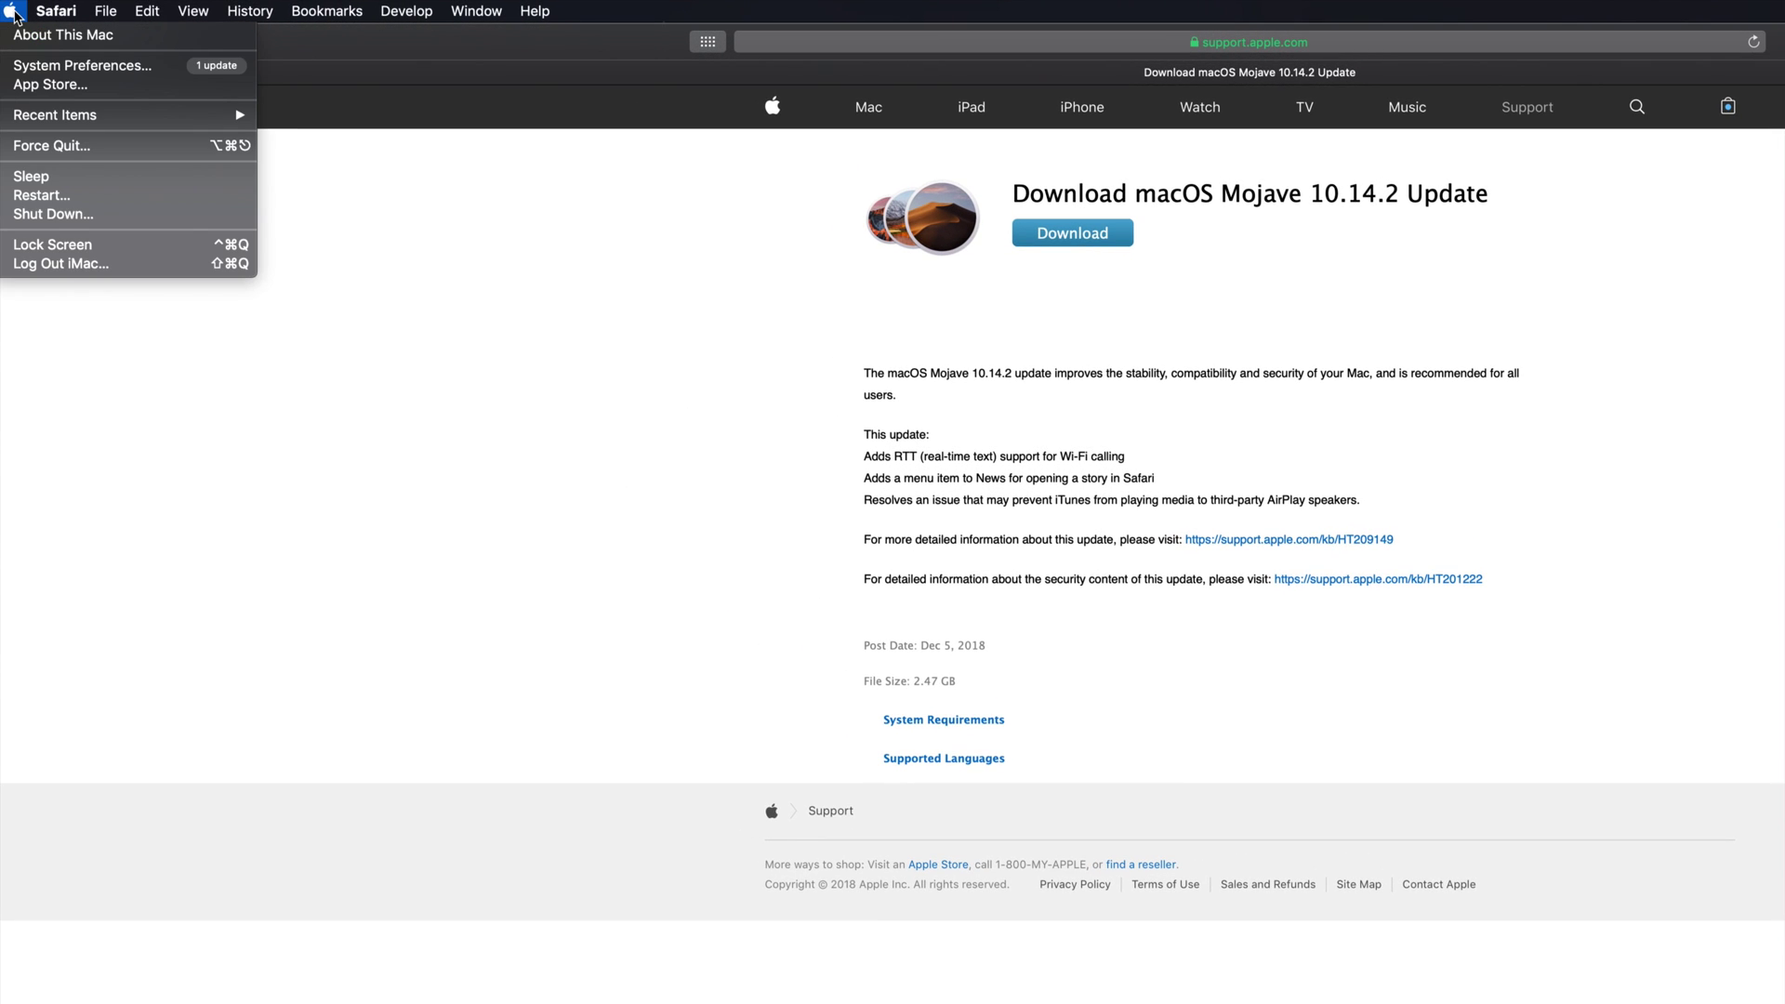
pyautogui.click(72, 66)
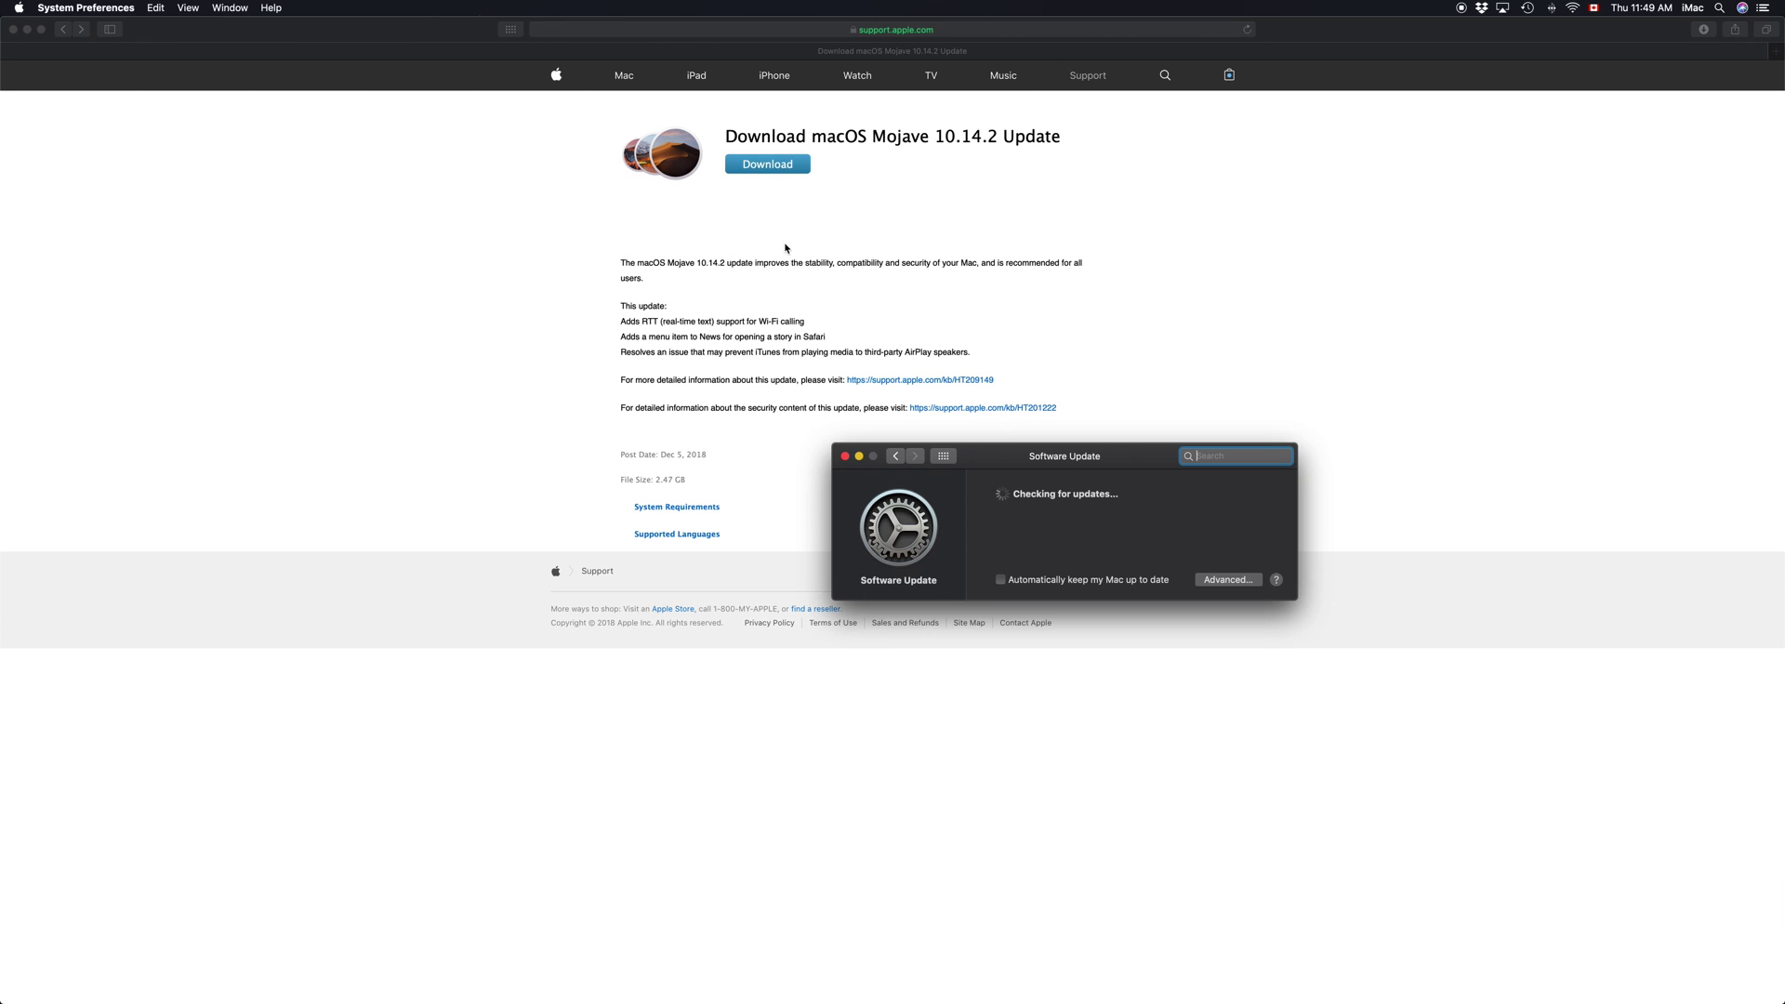
pyautogui.moveTo(1060, 455); pyautogui.dragTo(902, 284)
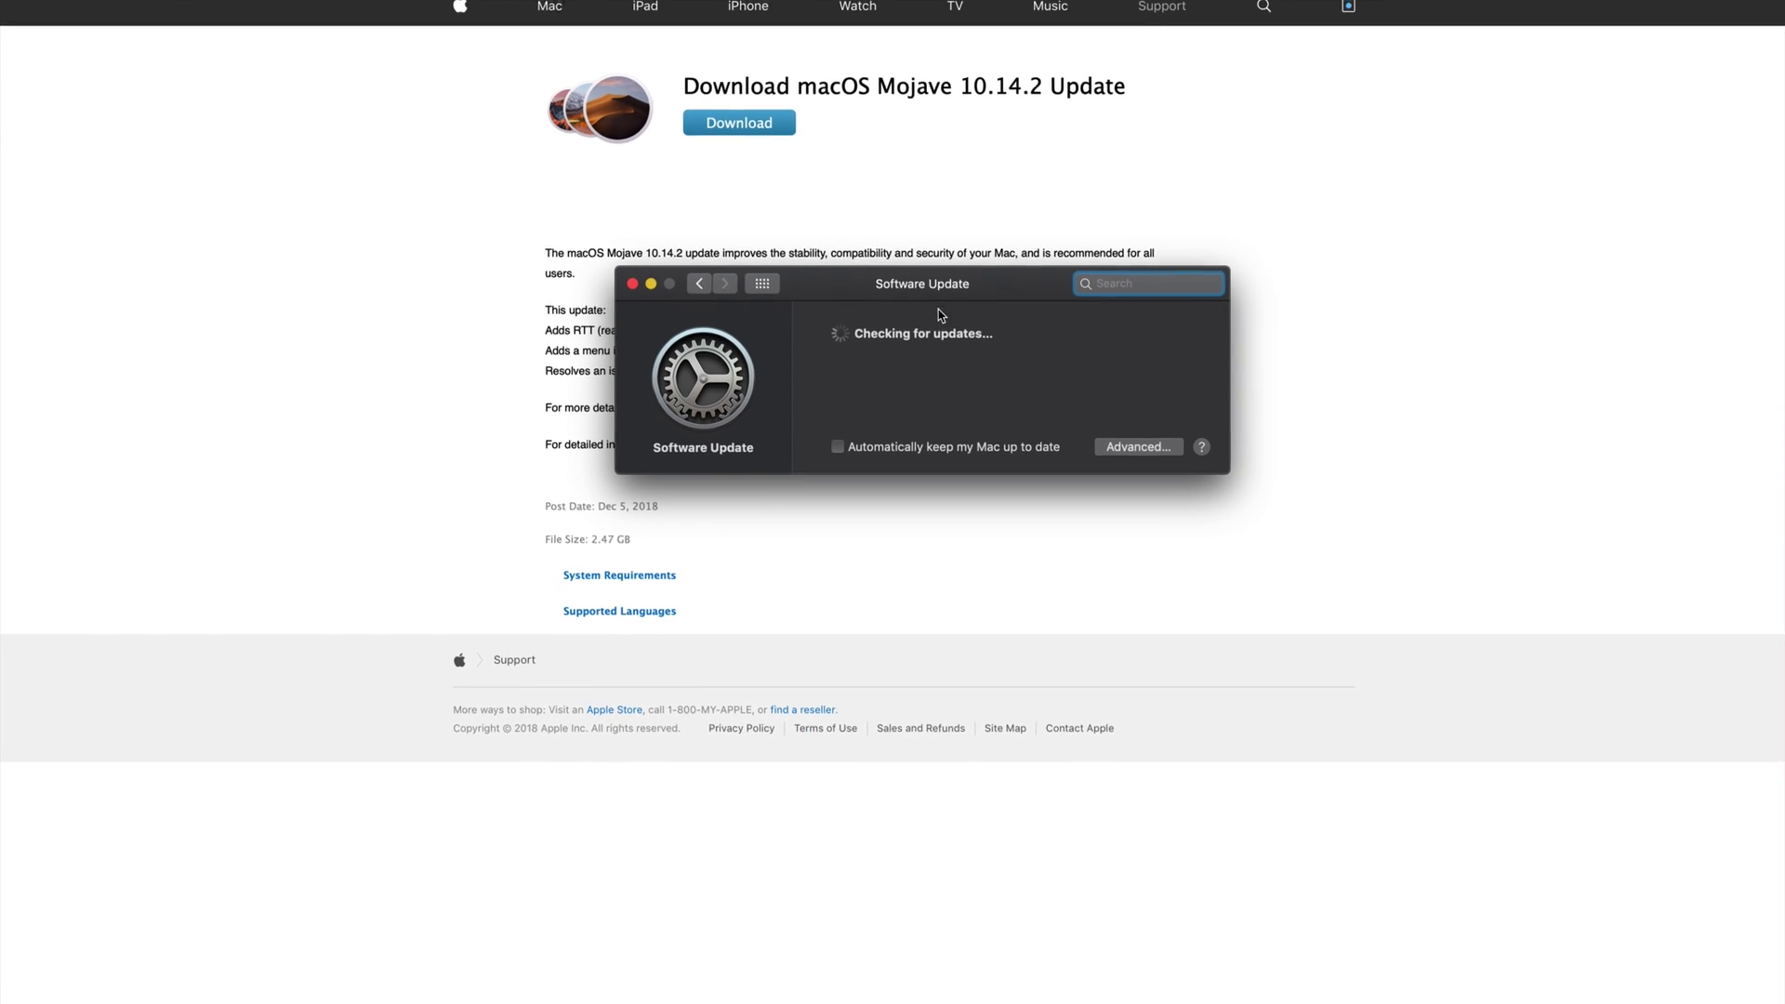
pyautogui.moveTo(939, 284); pyautogui.dragTo(878, 166)
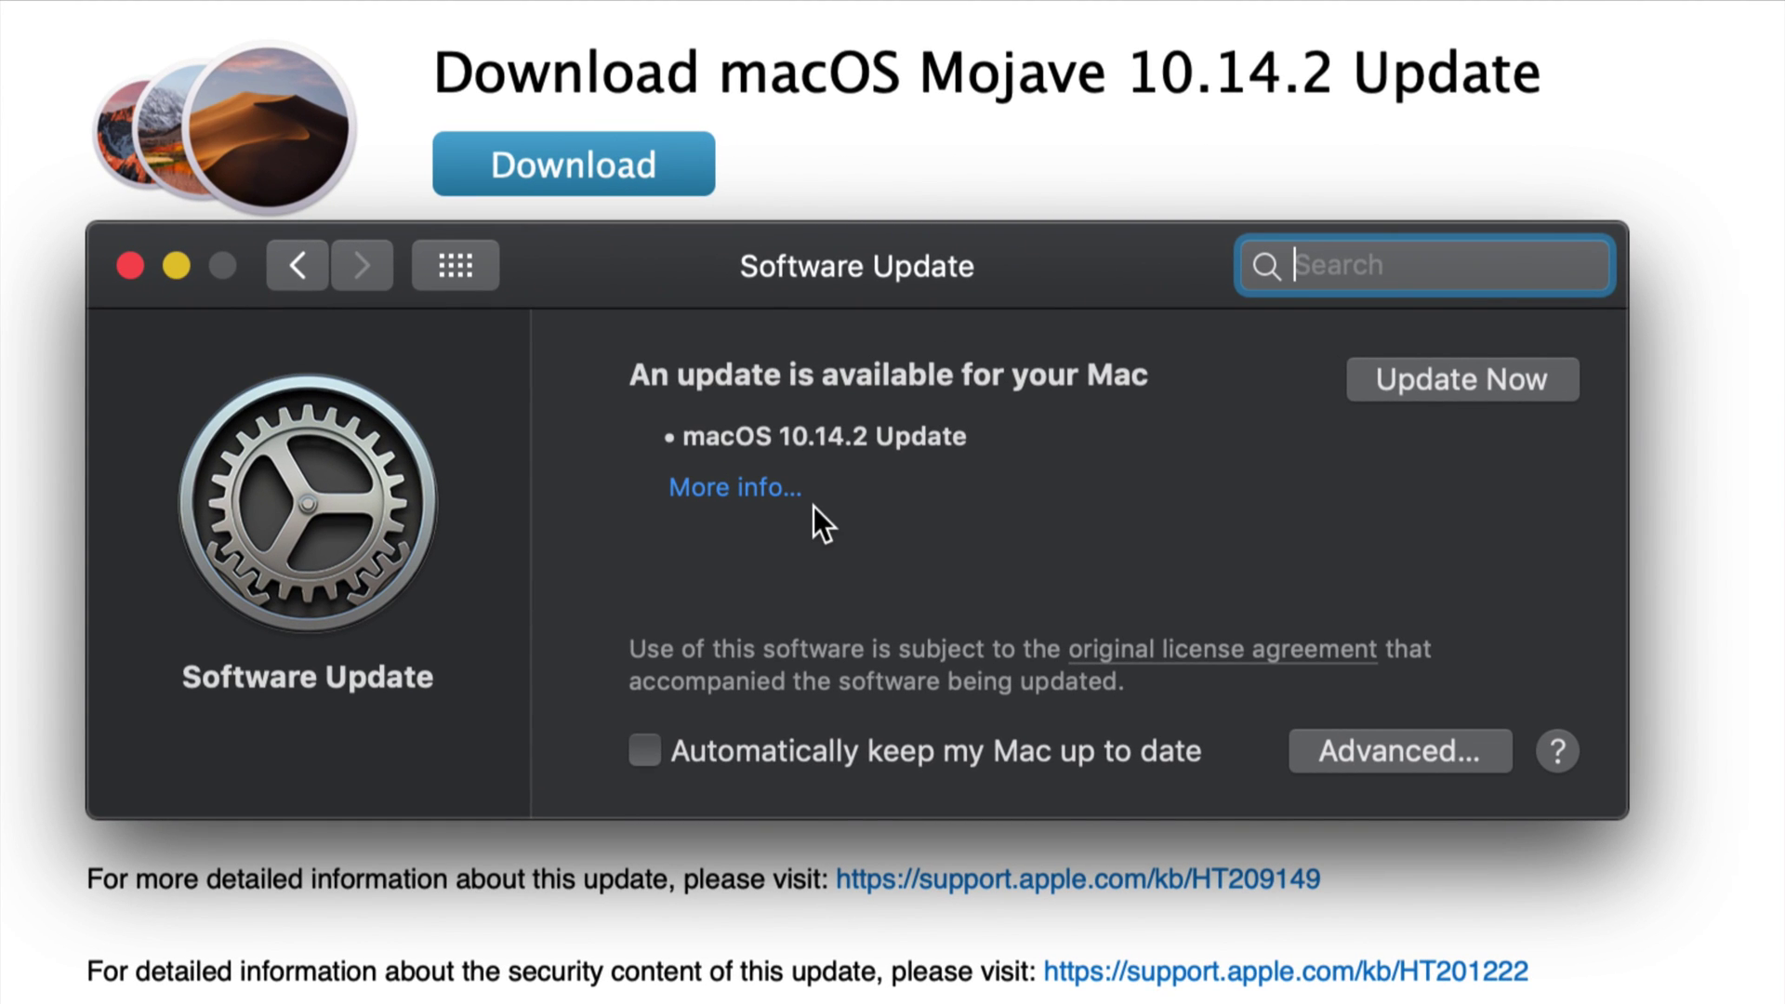
# Read through the macOS 10.14.2 Update description in More info, then close the sheet
pyautogui.click(766, 495)
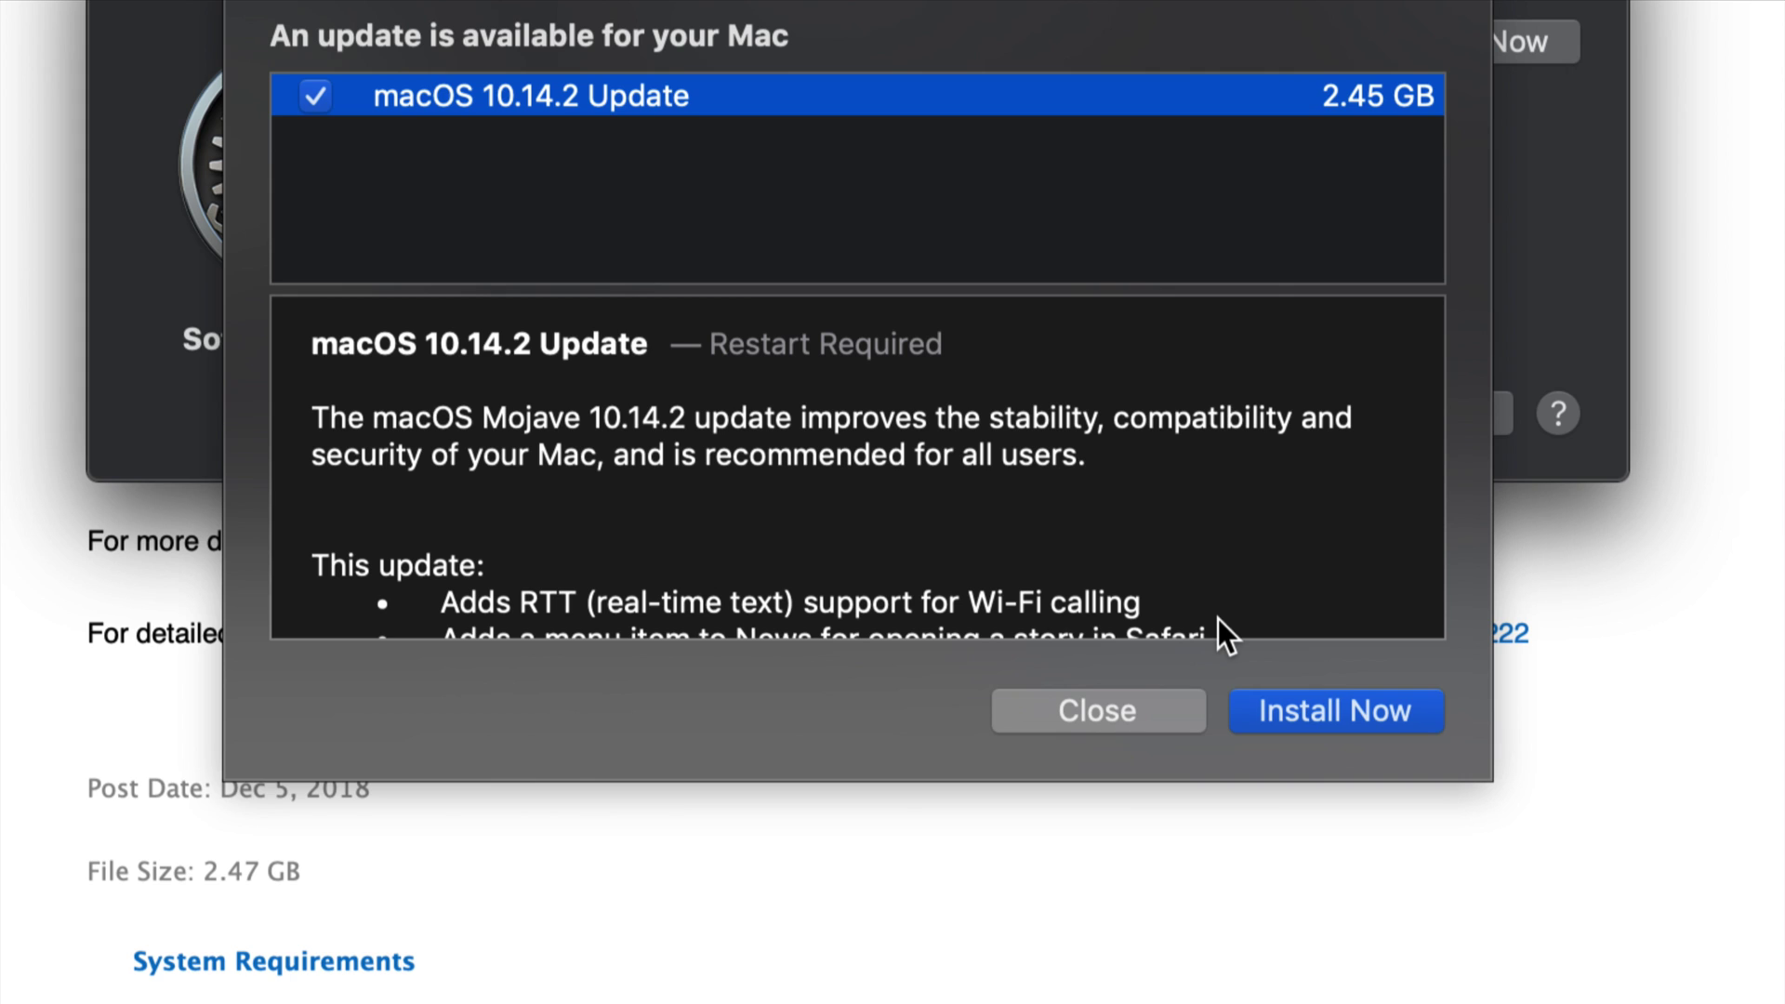
pyautogui.scroll(-10, 1123, 523)
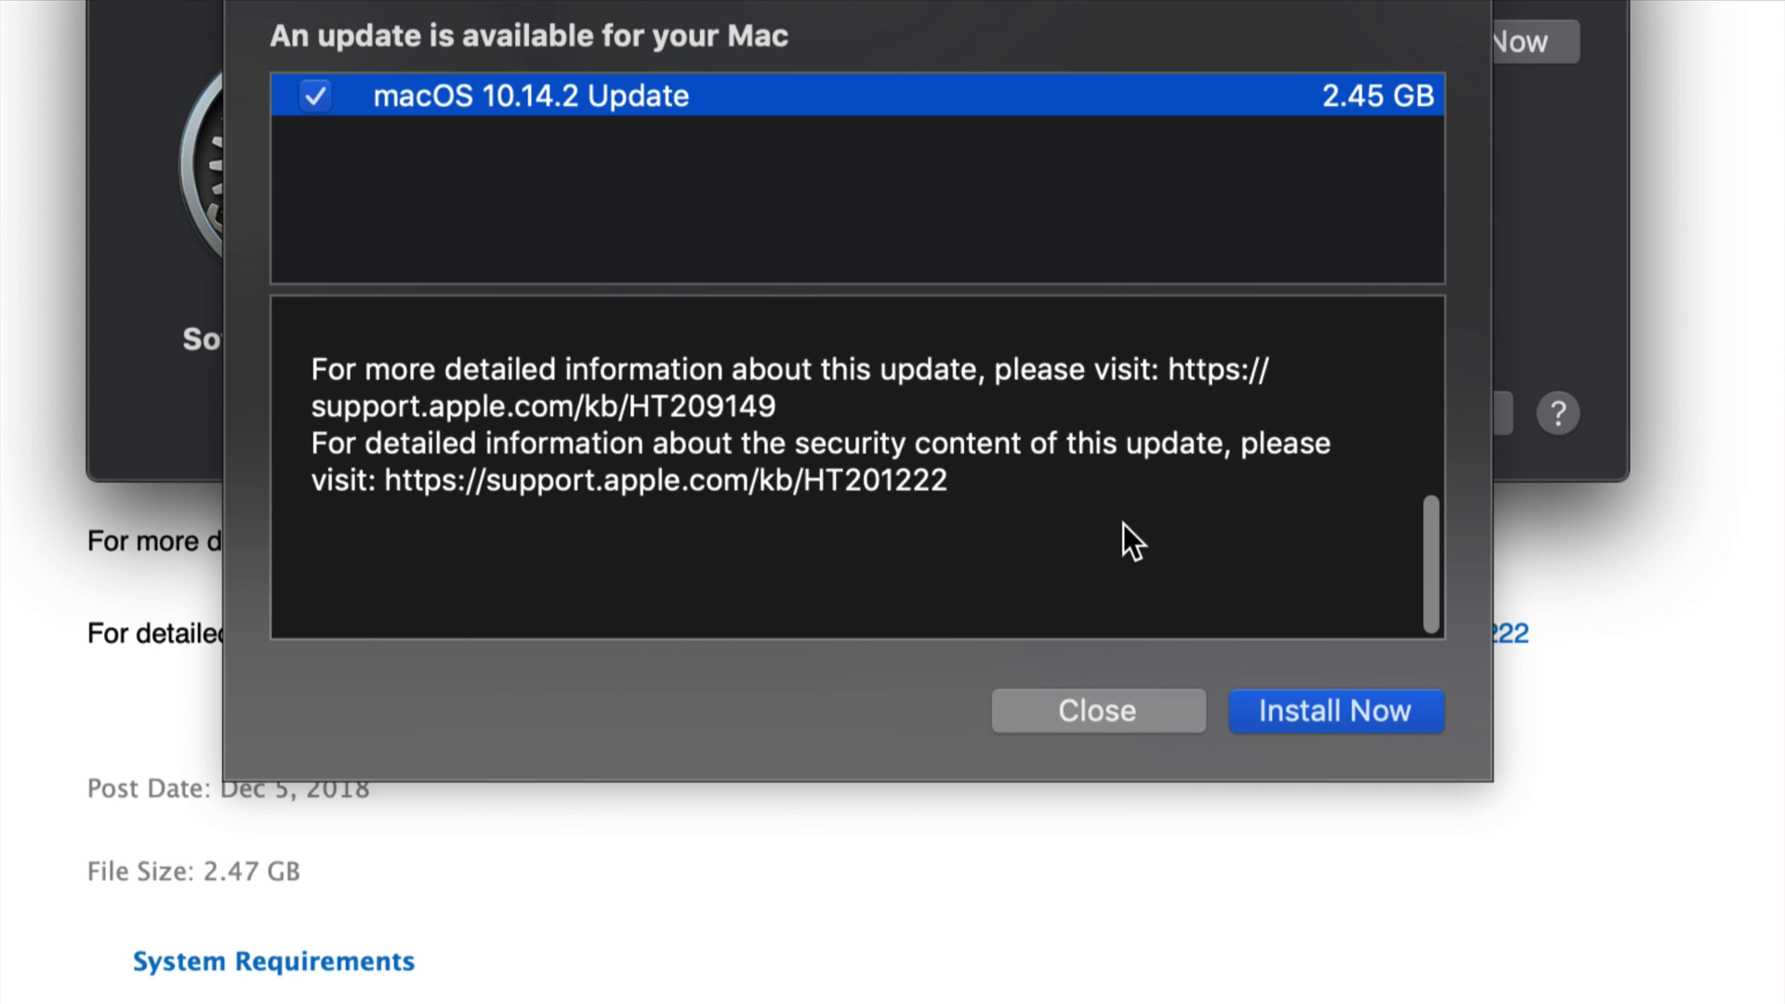
pyautogui.scroll(10, 1123, 524)
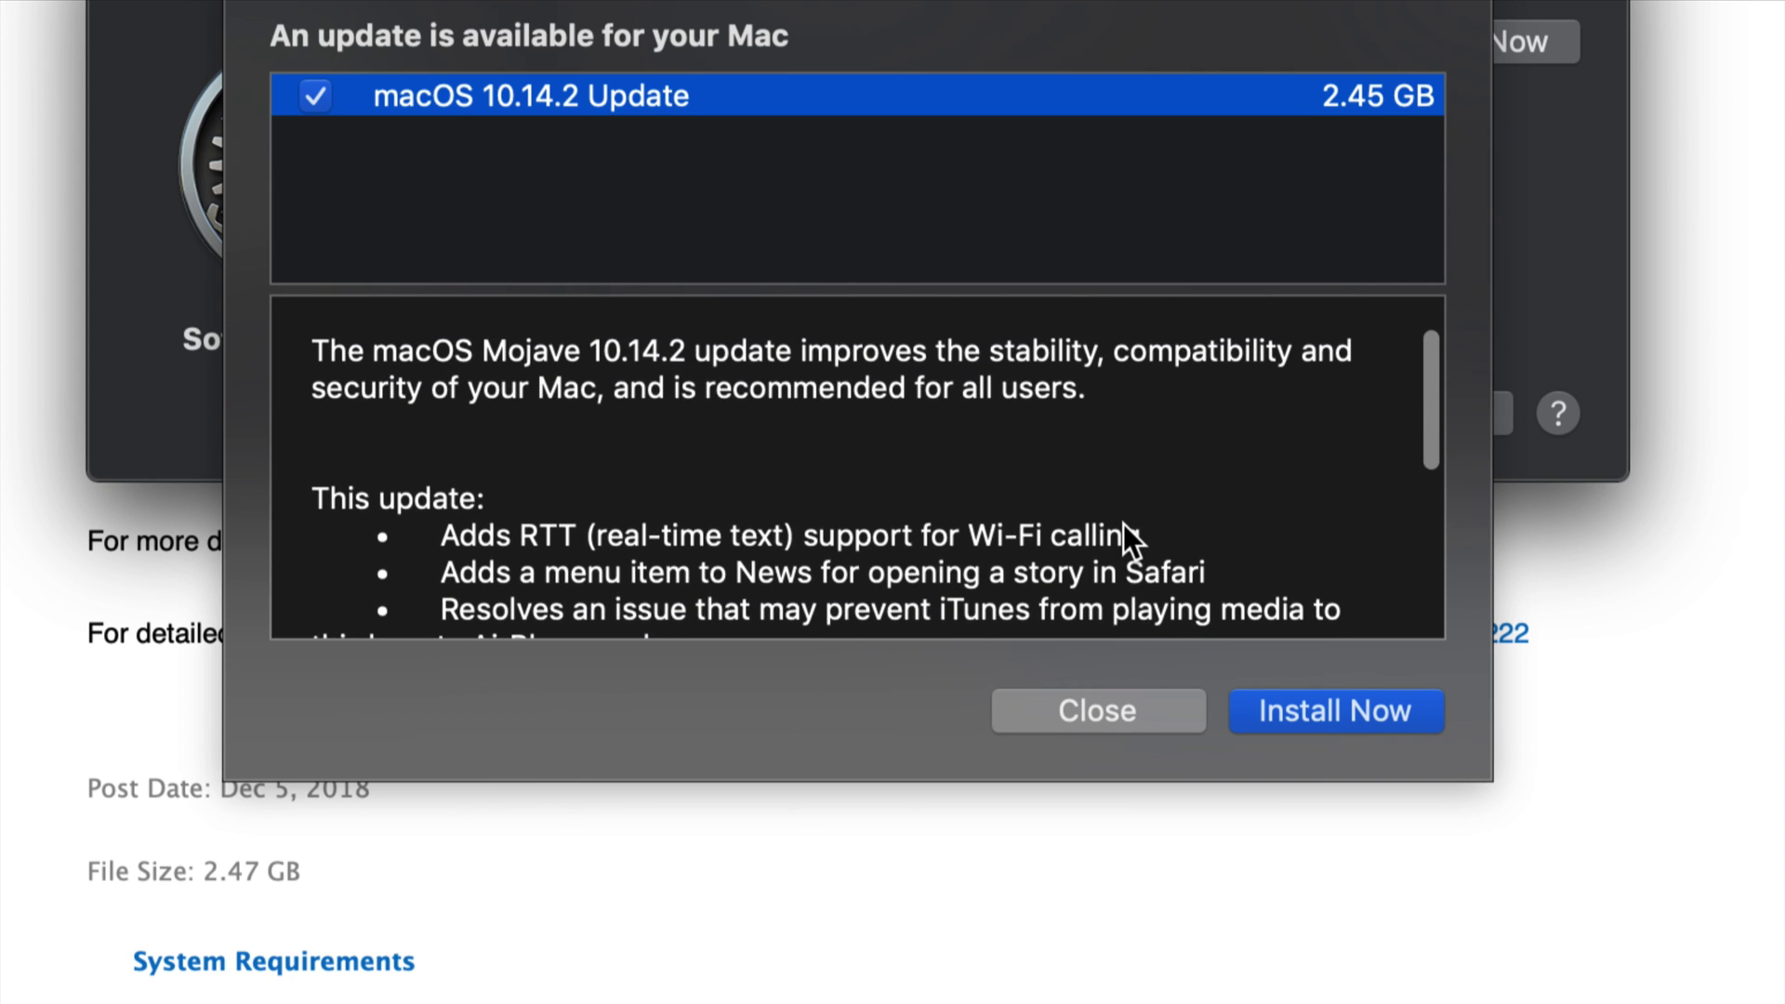
pyautogui.scroll(2, 1123, 522)
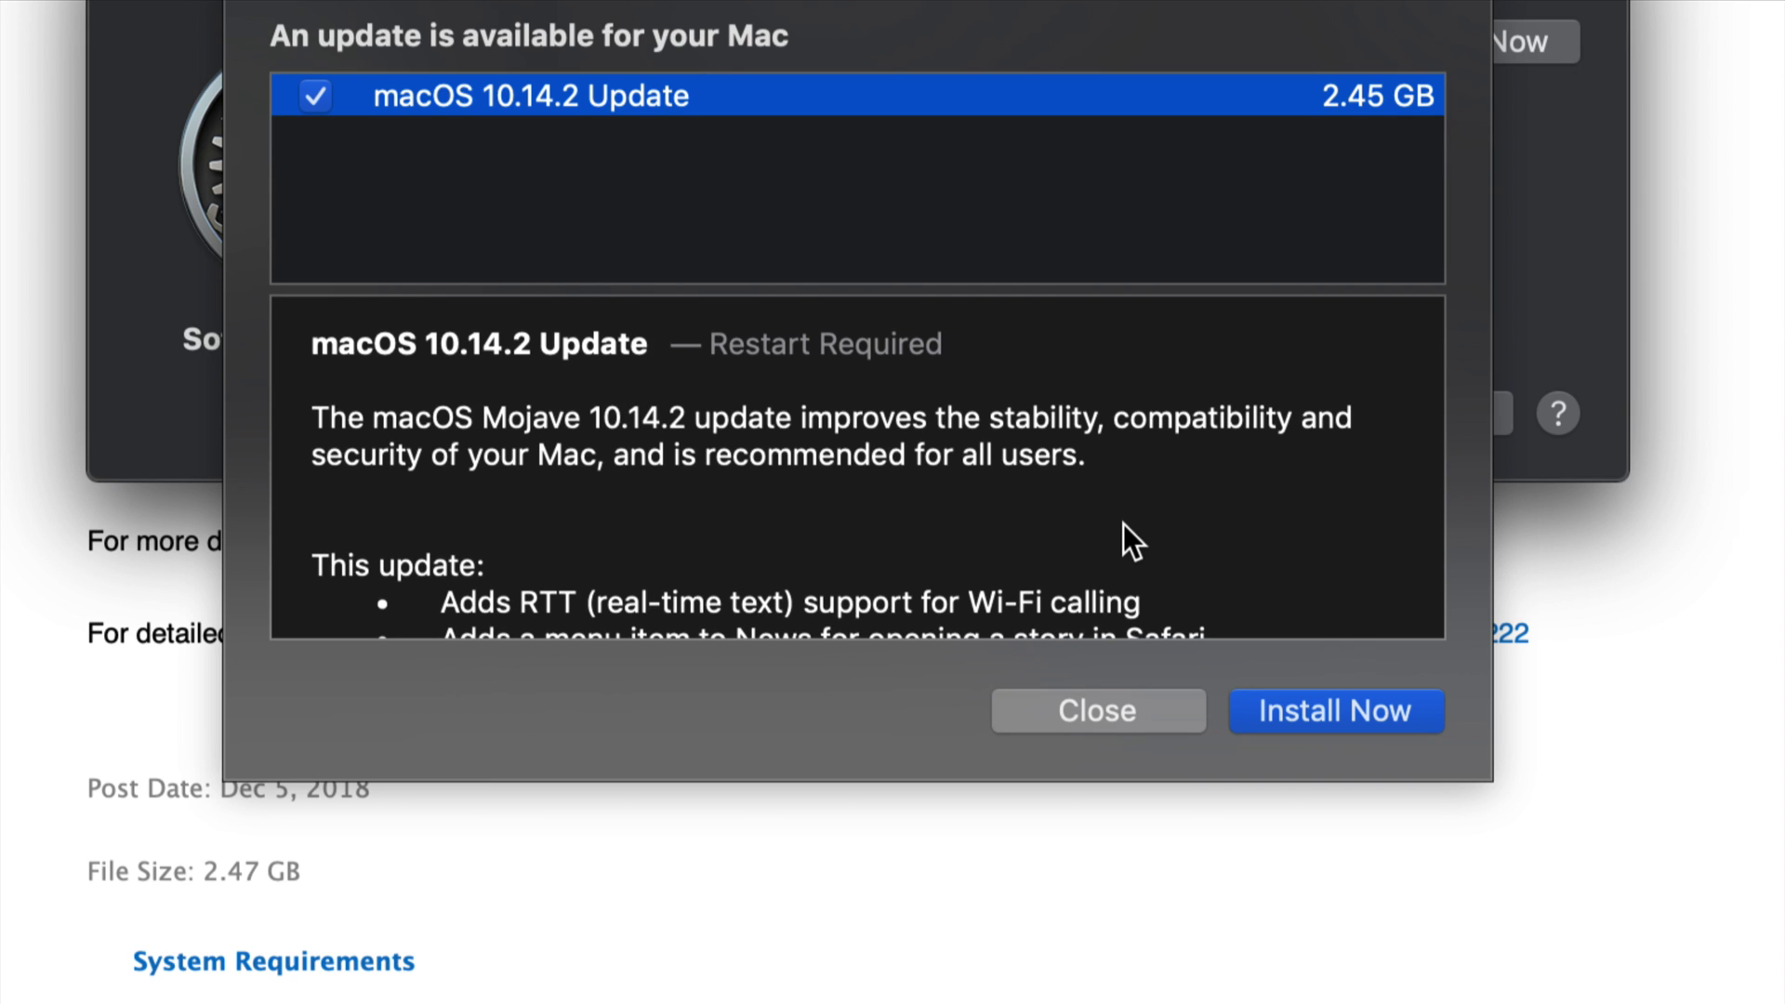
pyautogui.scroll(-10, 1123, 524)
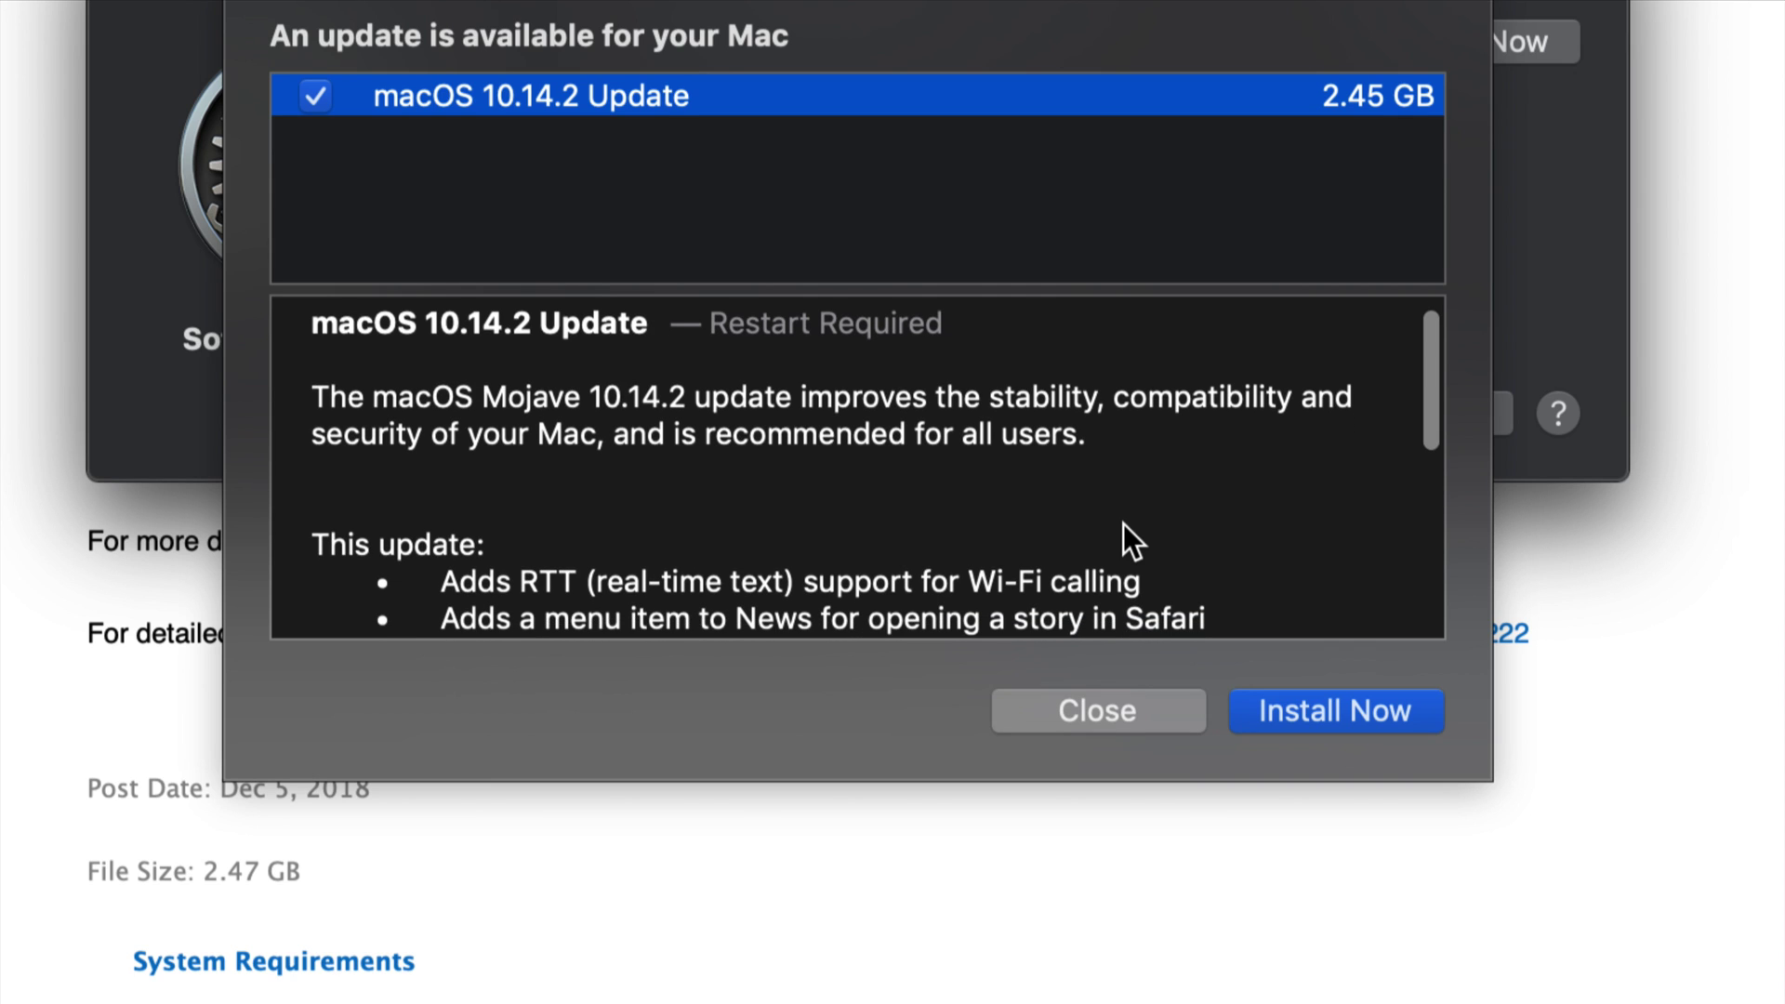
pyautogui.click(1142, 708)
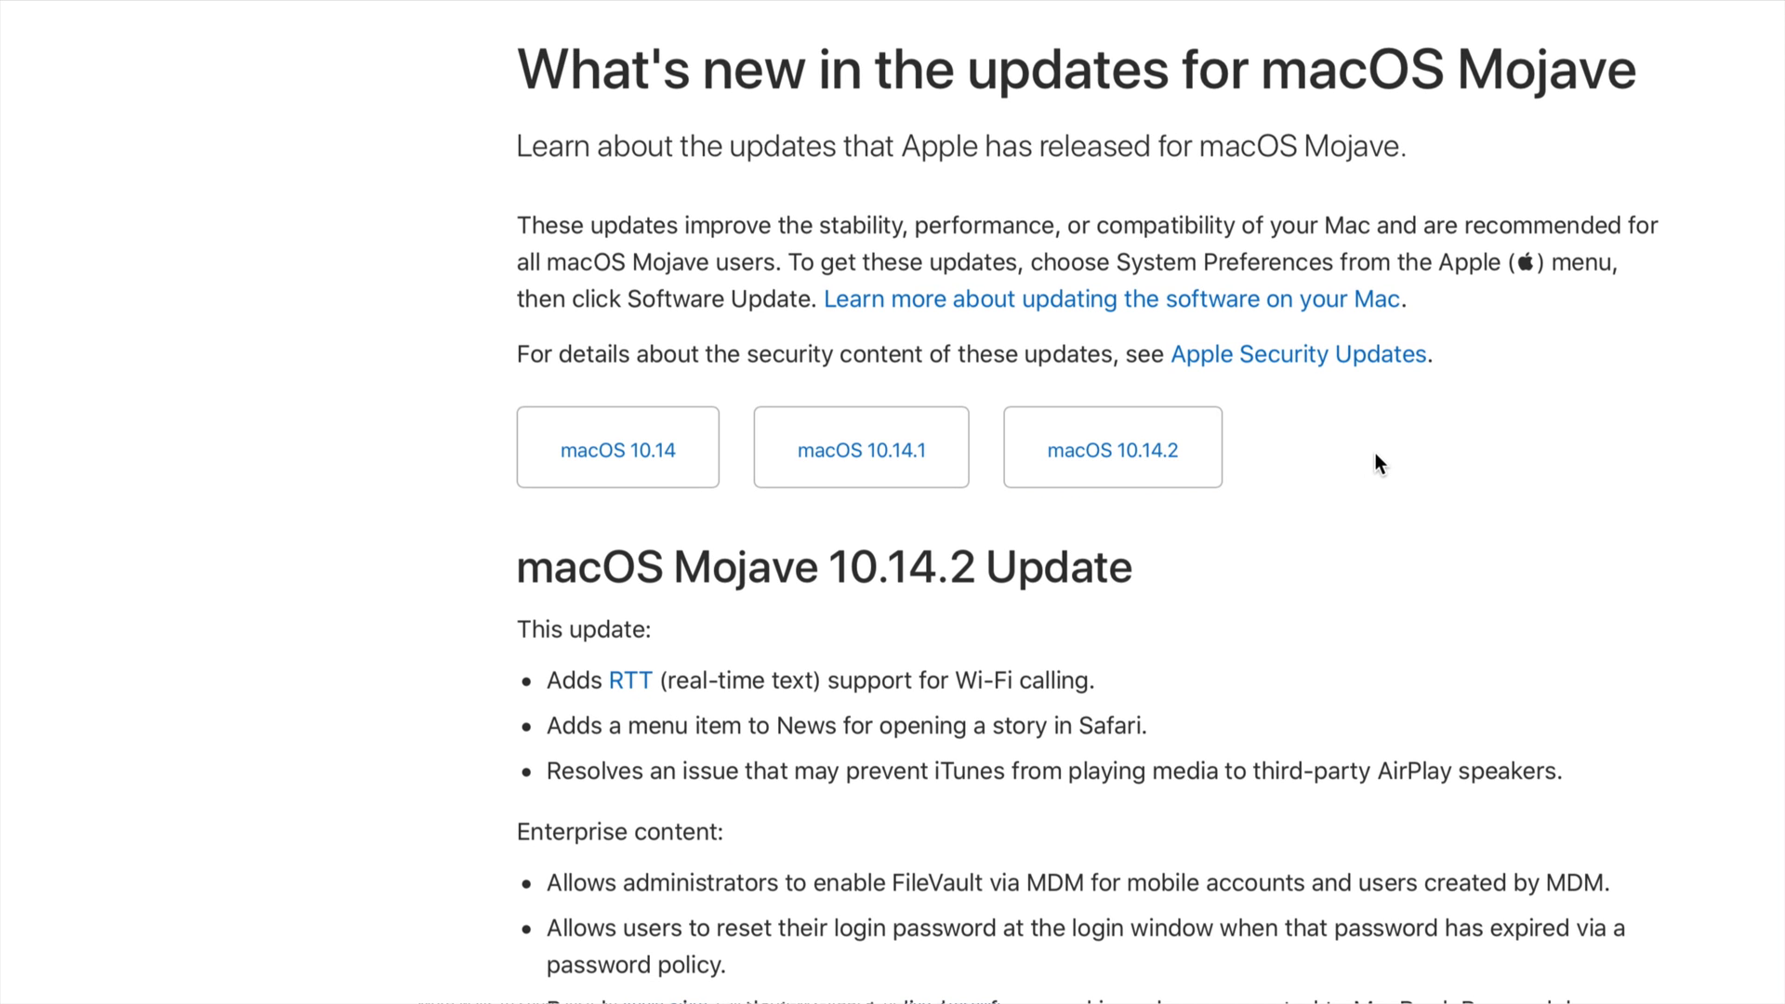
# Scroll Apple's What's new in macOS Mojave article down through the 10.14.1 notes
pyautogui.scroll(-5, 1392, 612)
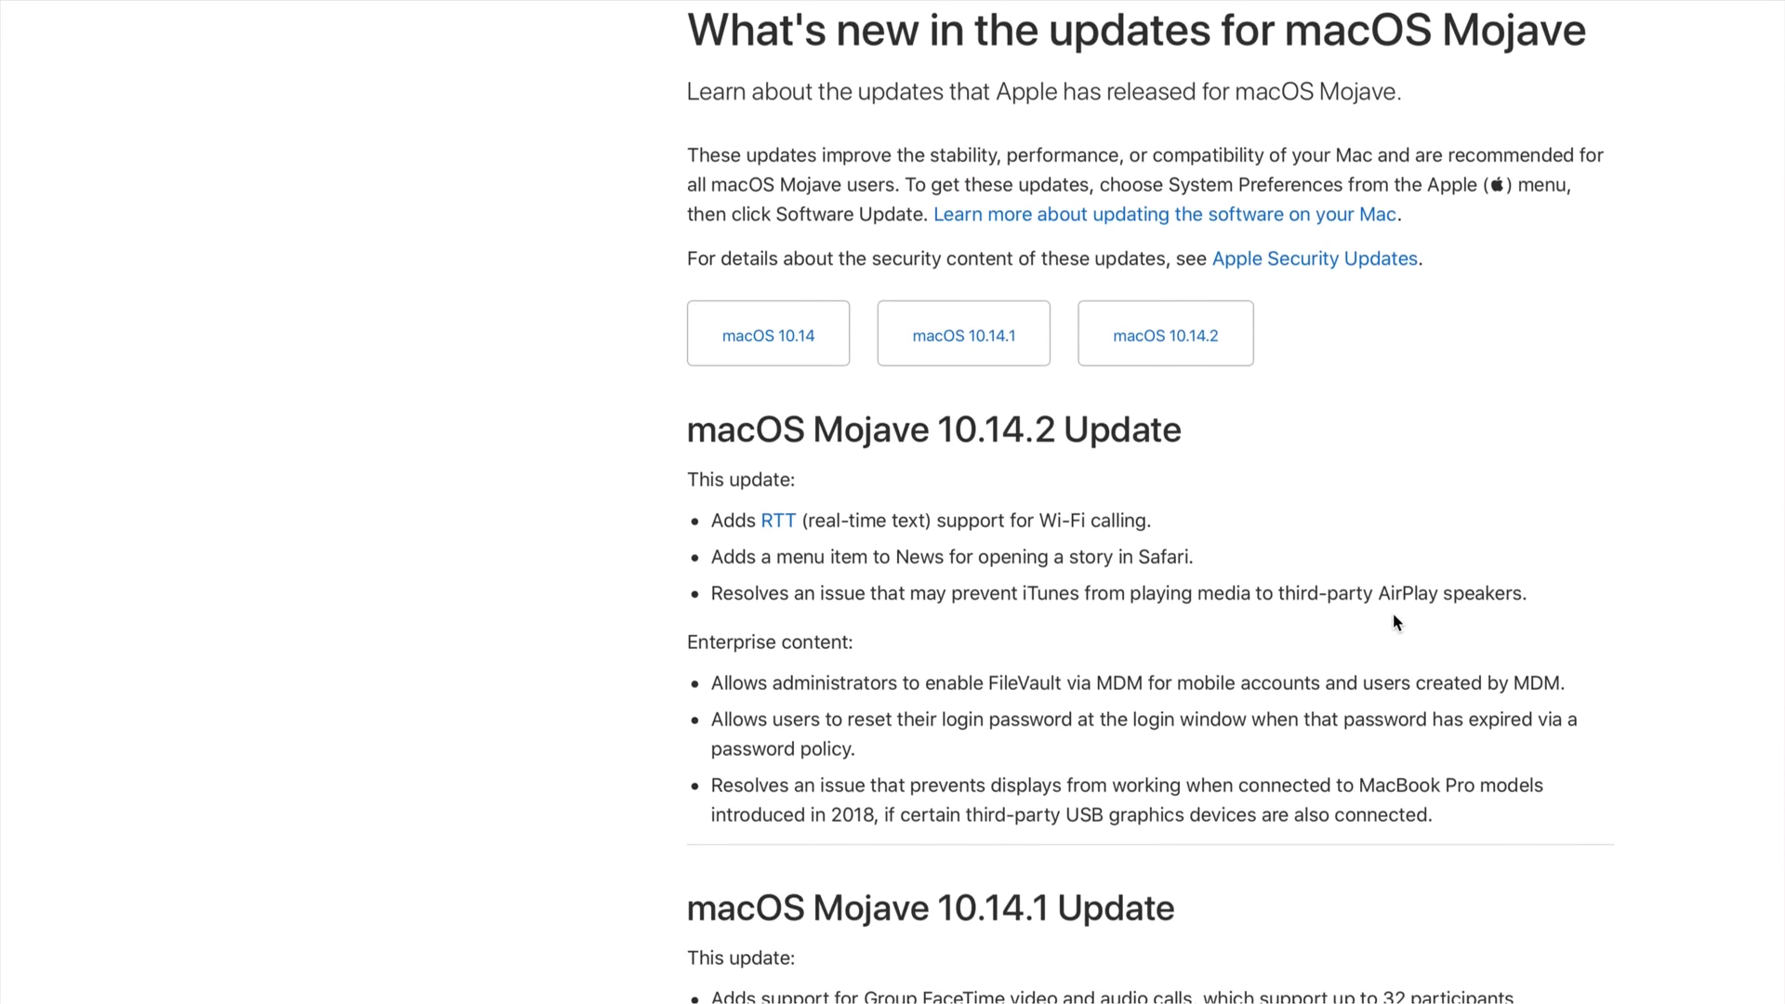
pyautogui.scroll(-5, 1374, 589)
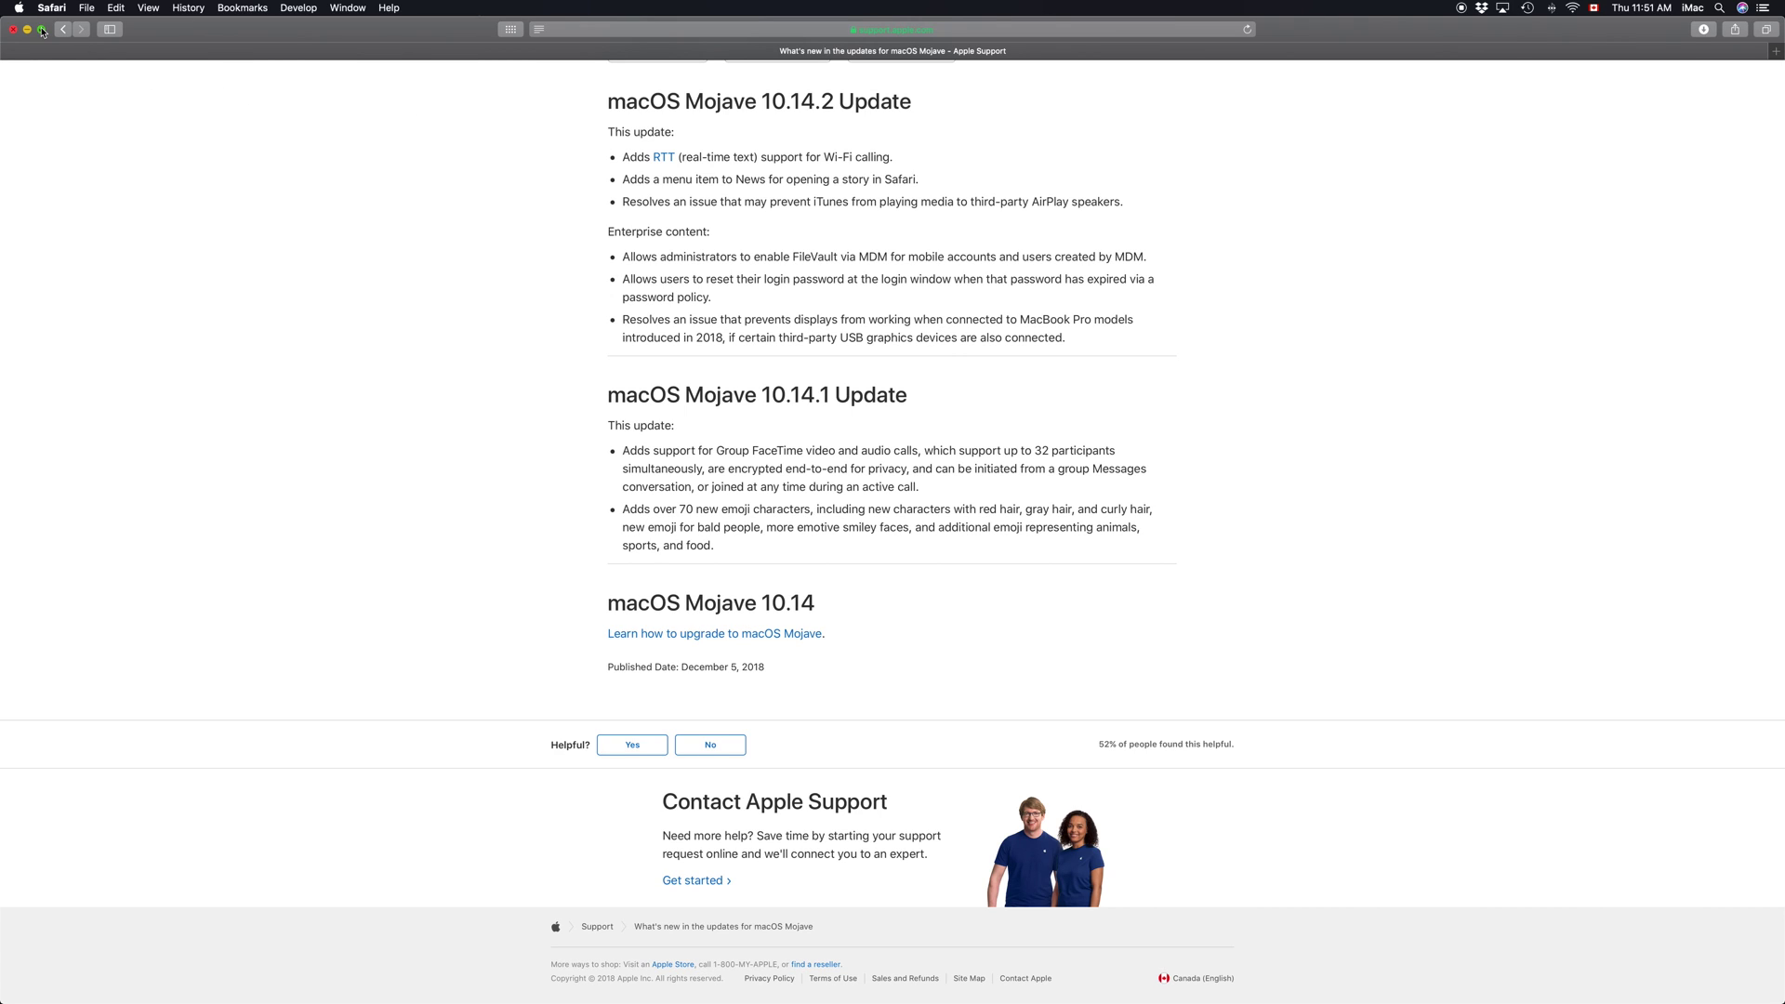
pyautogui.click(18, 8)
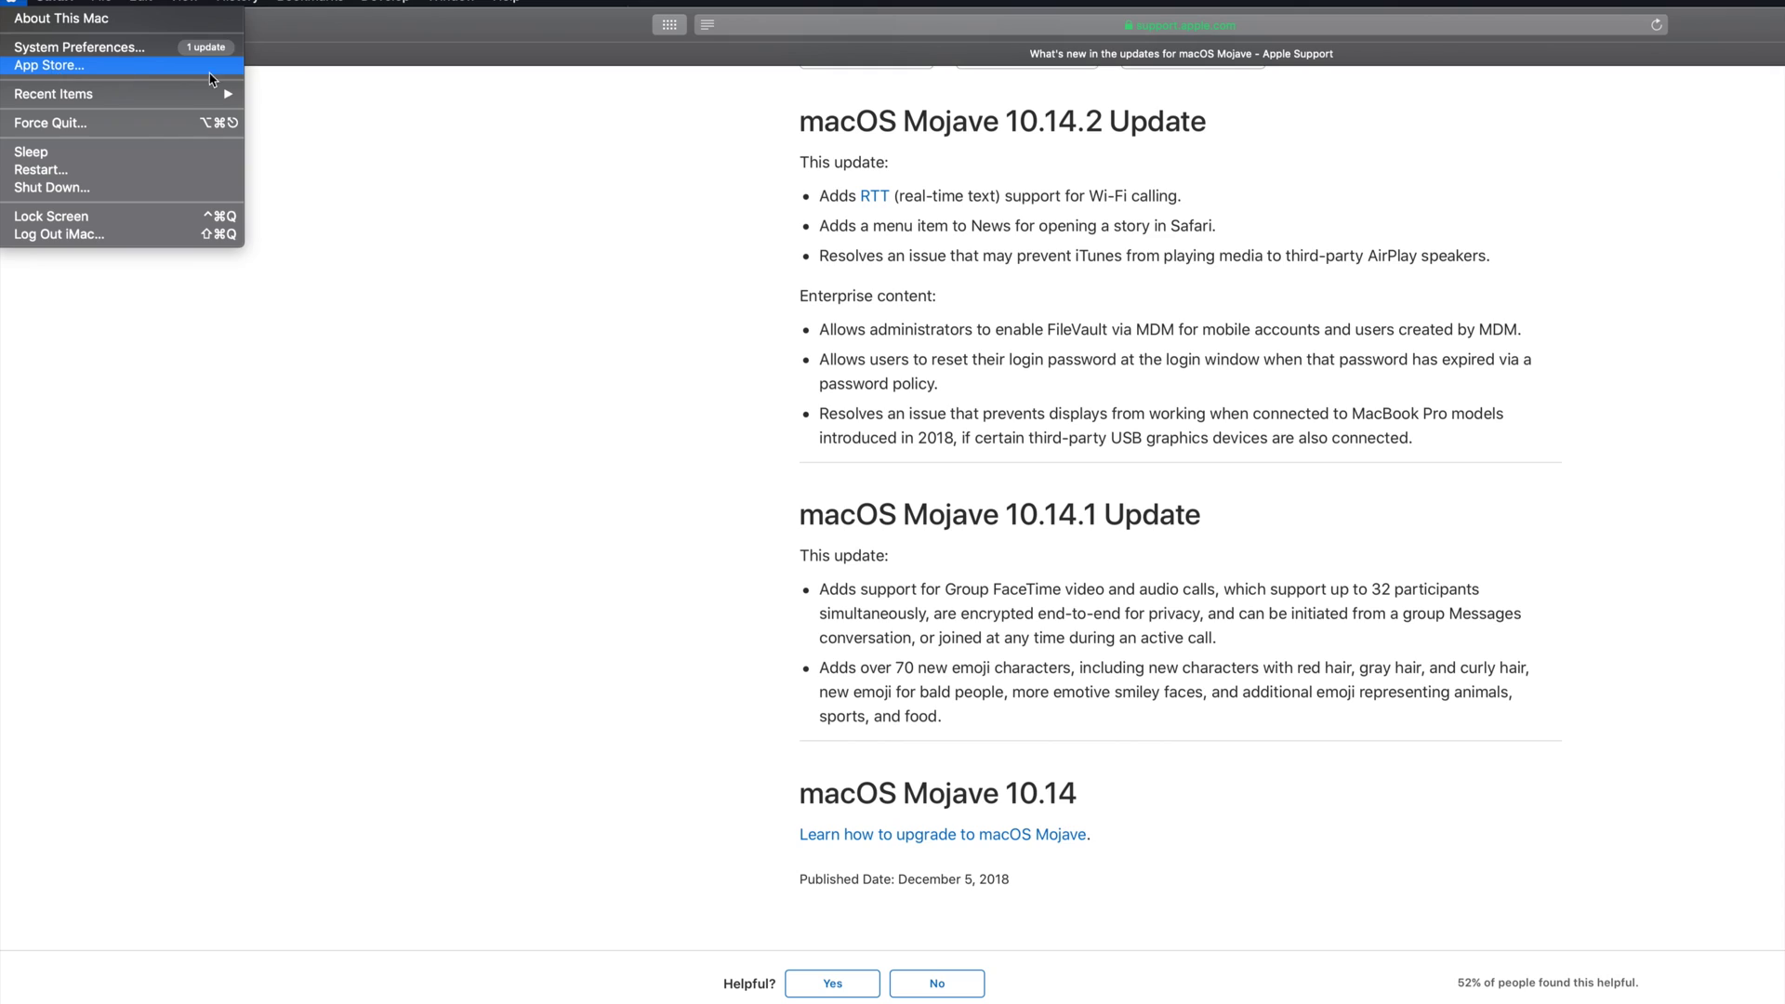
# Select the macOS Mojave 10.14.2 Update heading text on the Safari page
pyautogui.click(1223, 138)
pyautogui.moveTo(1223, 138); pyautogui.dragTo(983, 121)
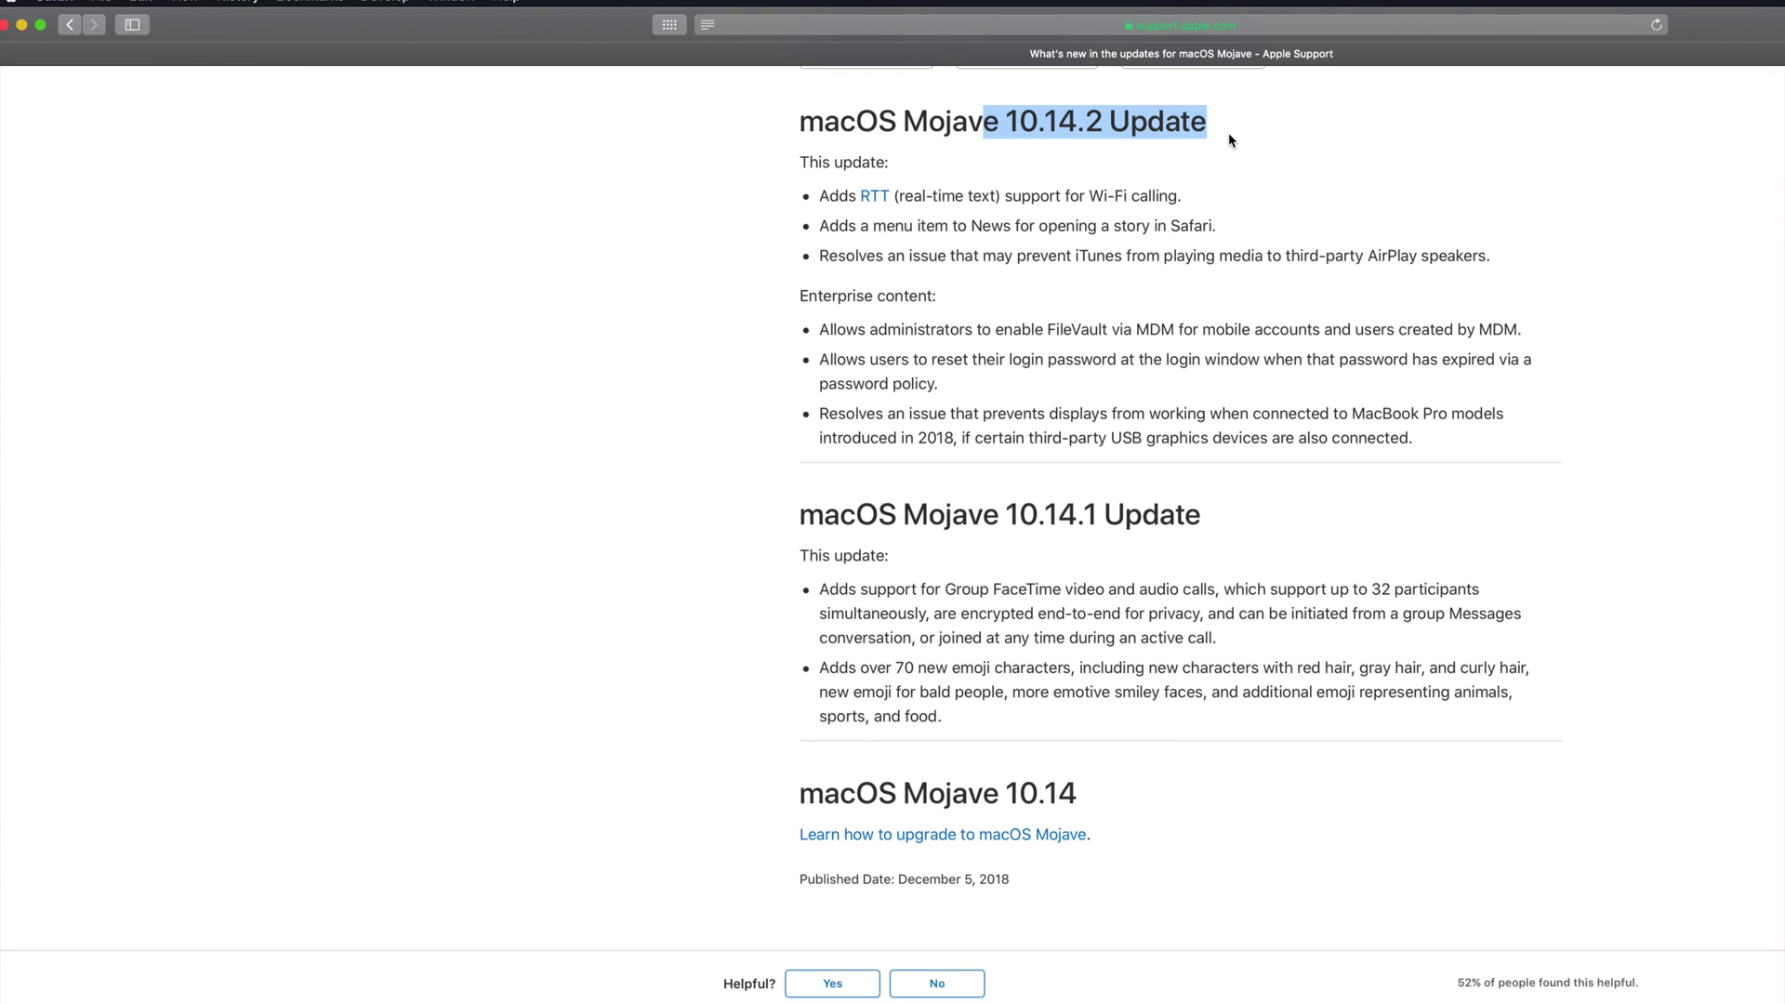
pyautogui.click(1223, 131)
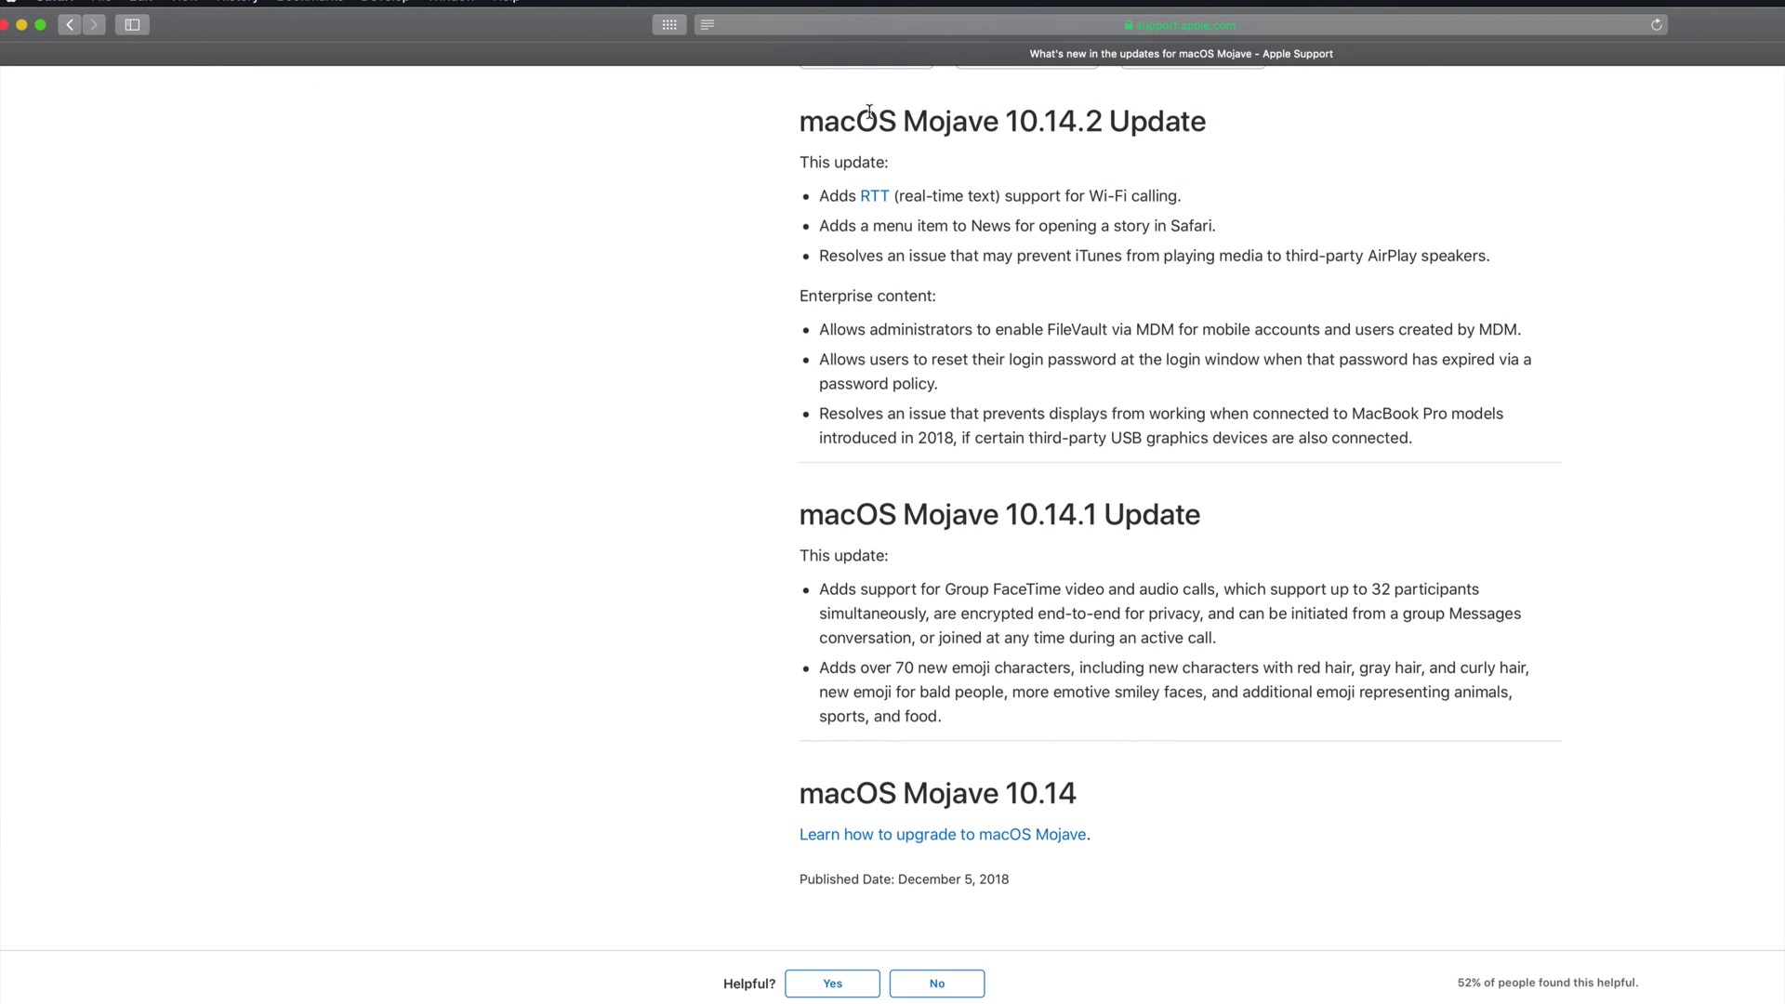
pyautogui.moveTo(805, 123); pyautogui.dragTo(1258, 132)
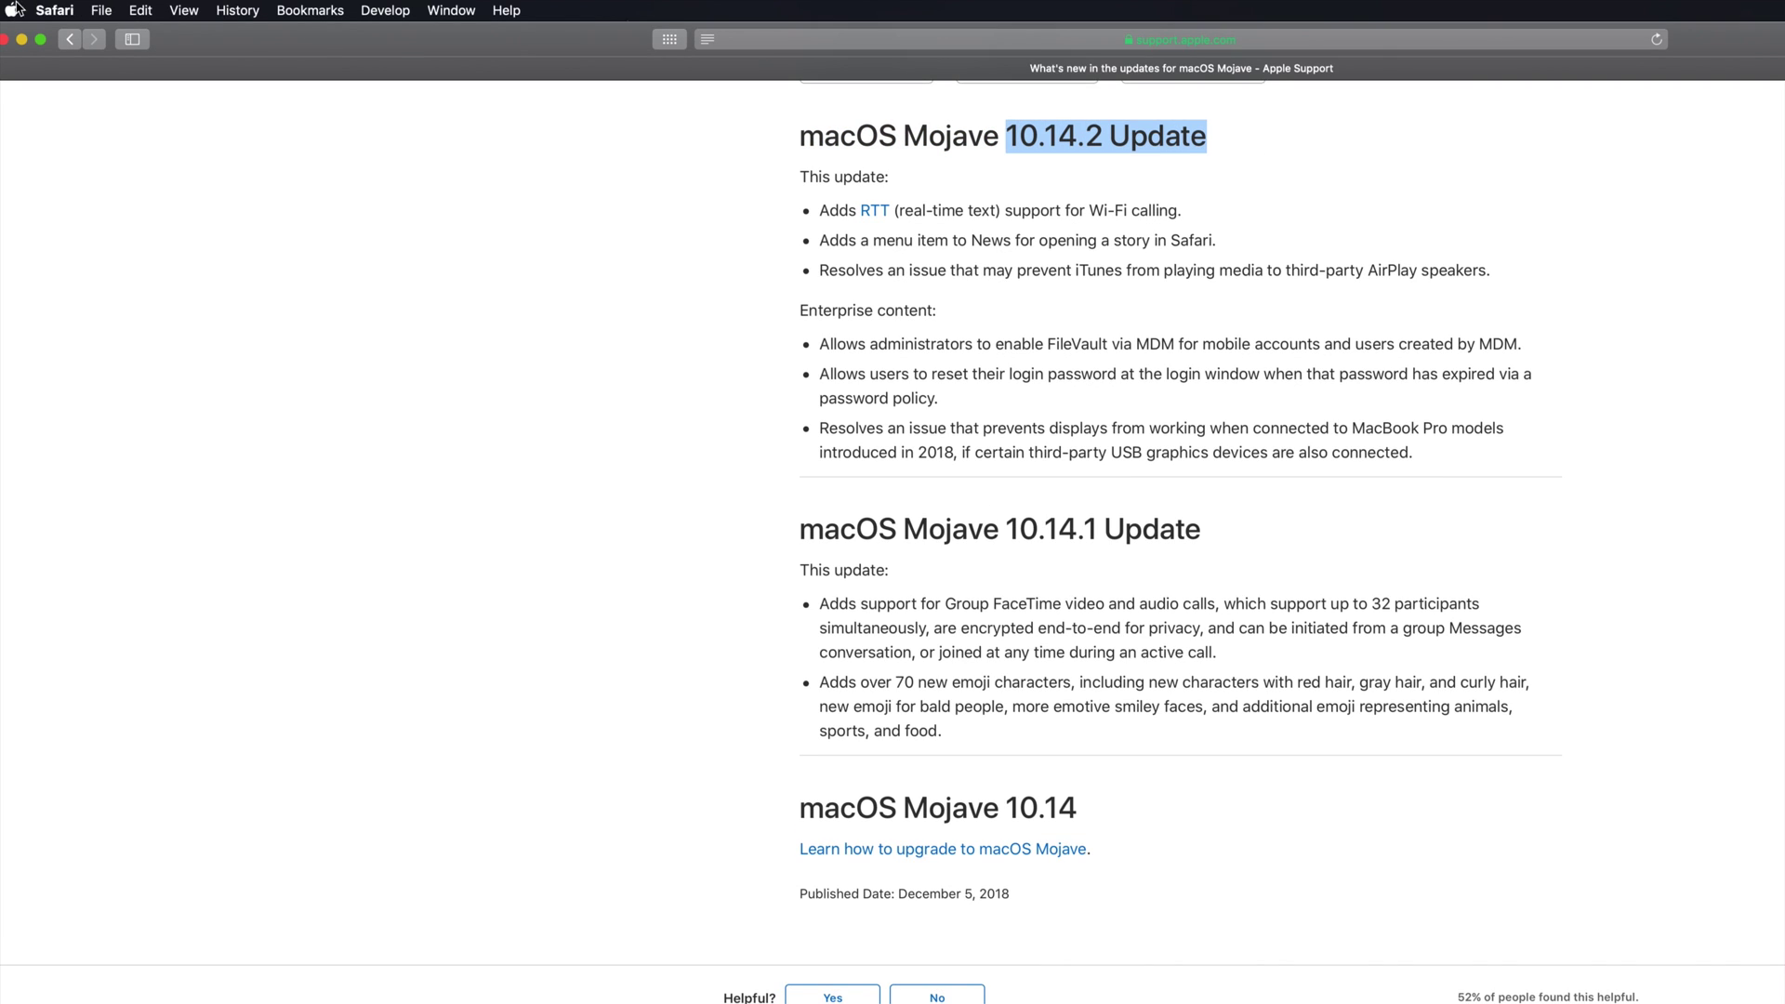
# Open Software Update, start the 10.14.2 update, and postpone the required restart with Not Now
pyautogui.click(16, 11)
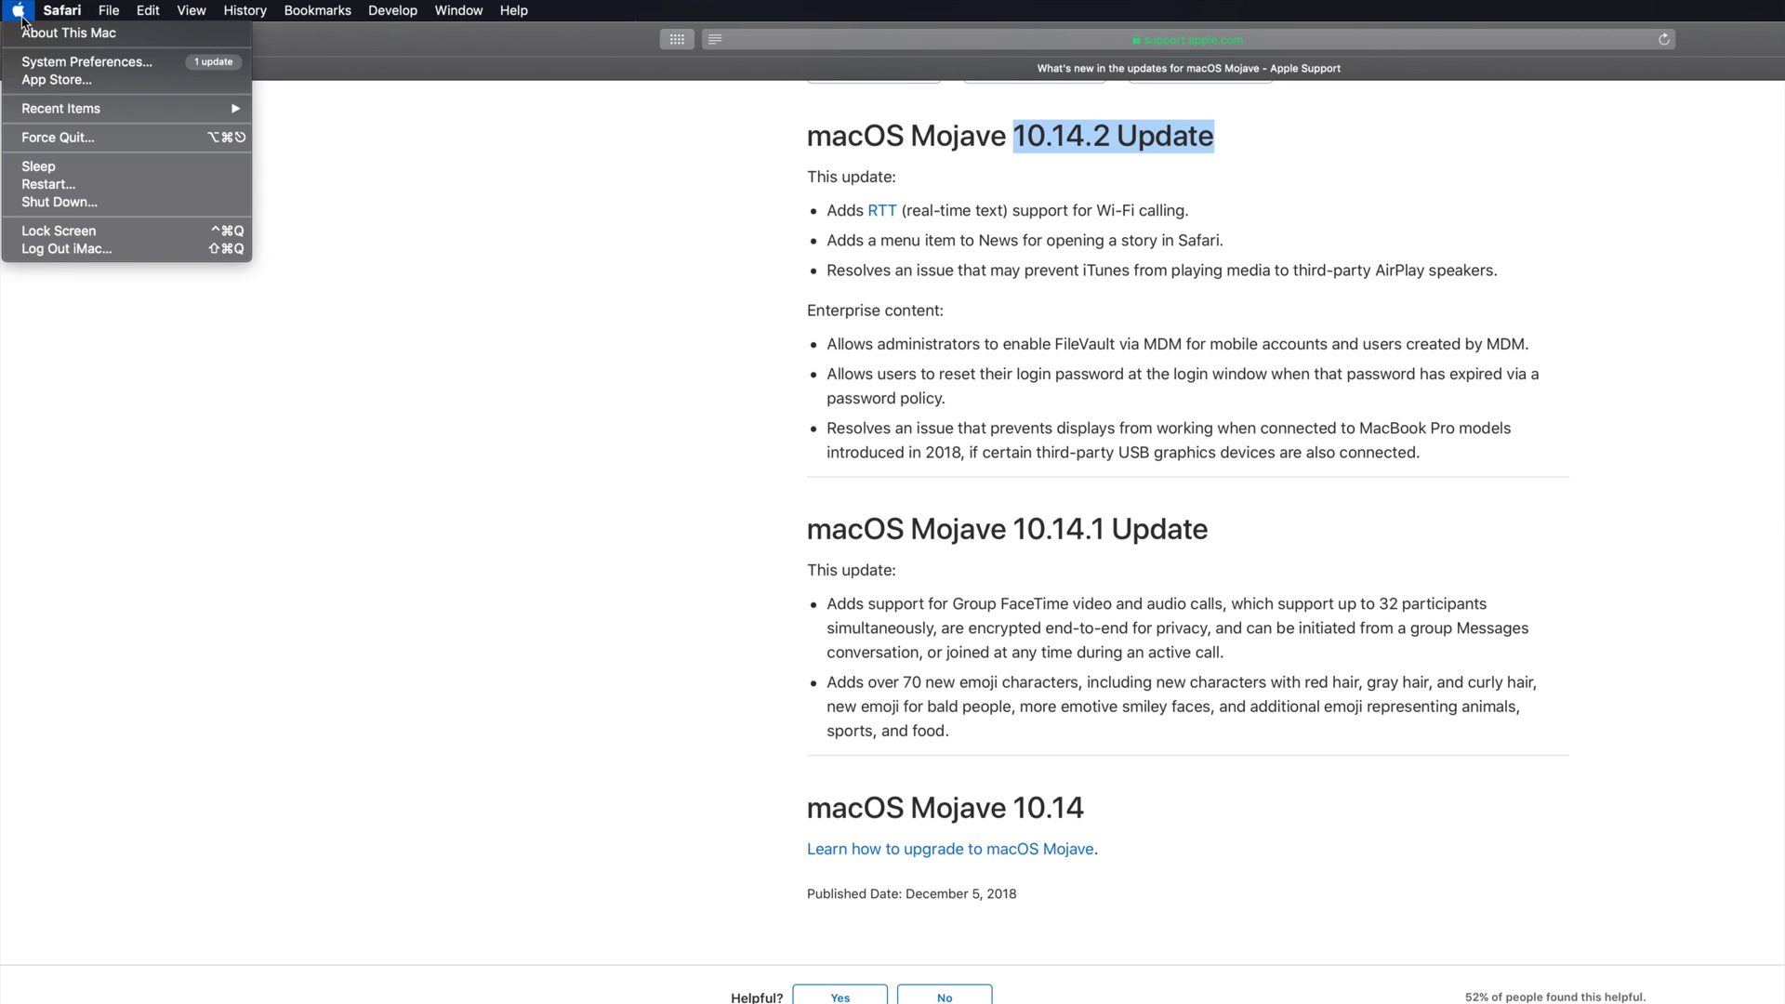
pyautogui.click(61, 66)
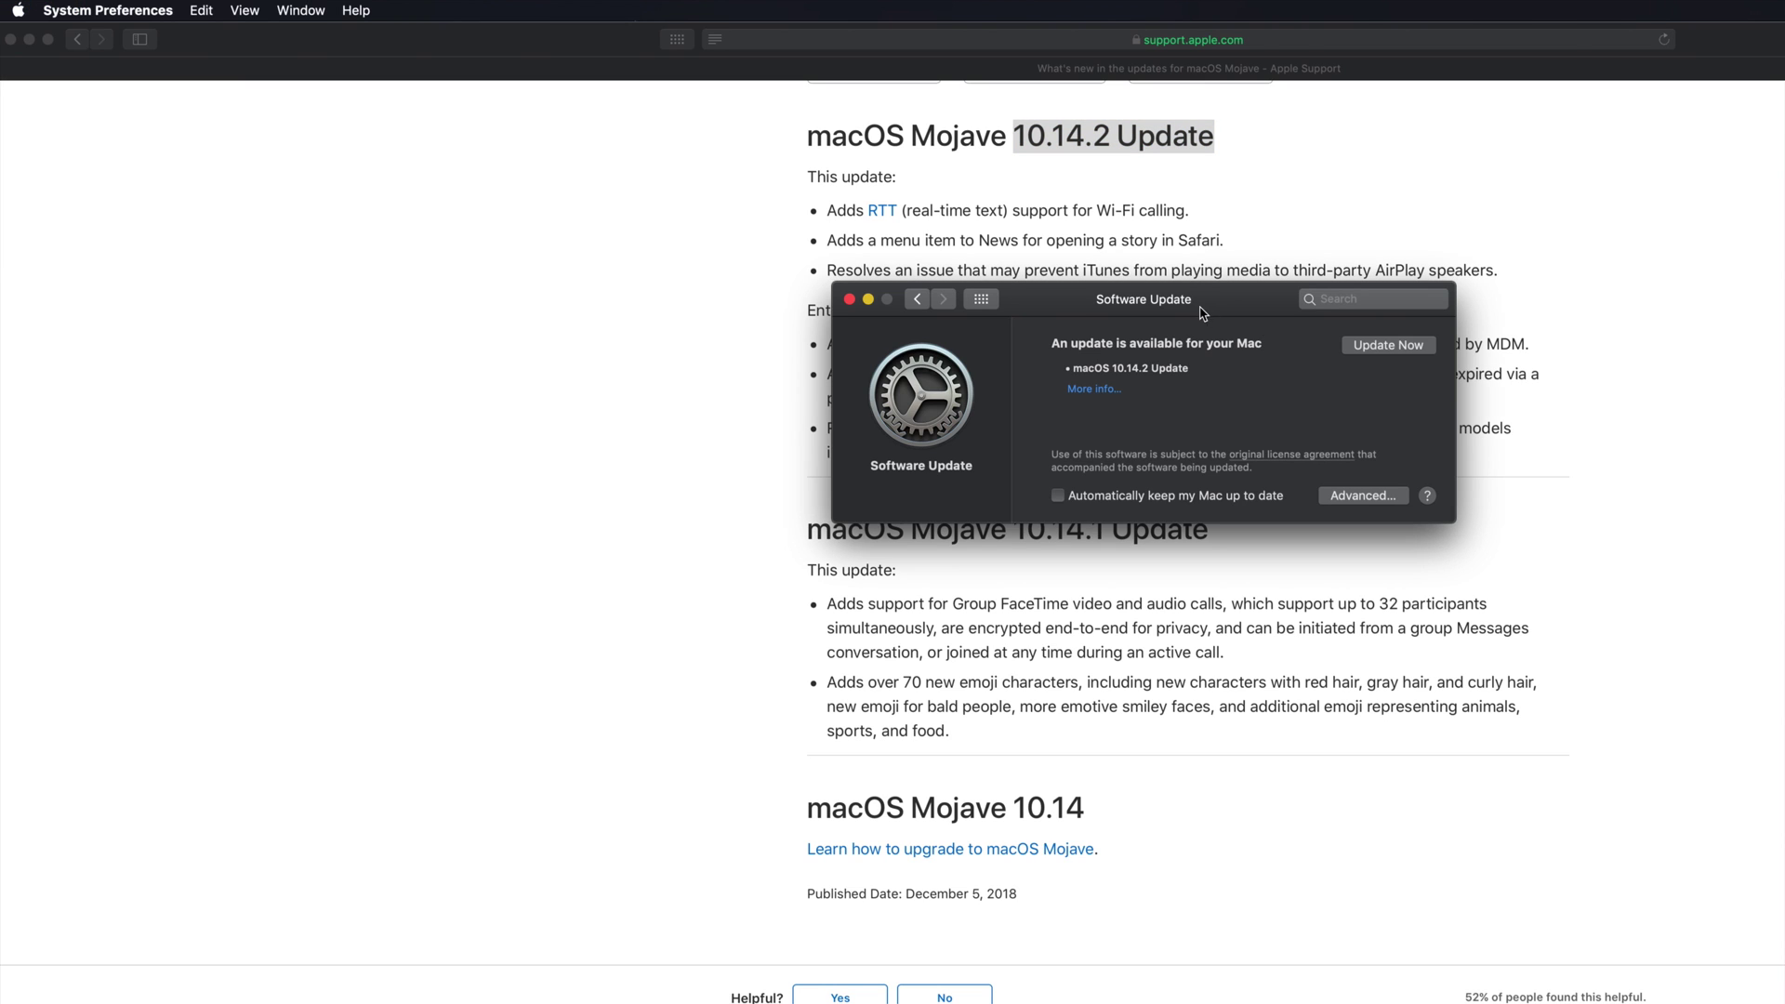
pyautogui.moveTo(1194, 296); pyautogui.dragTo(885, 294)
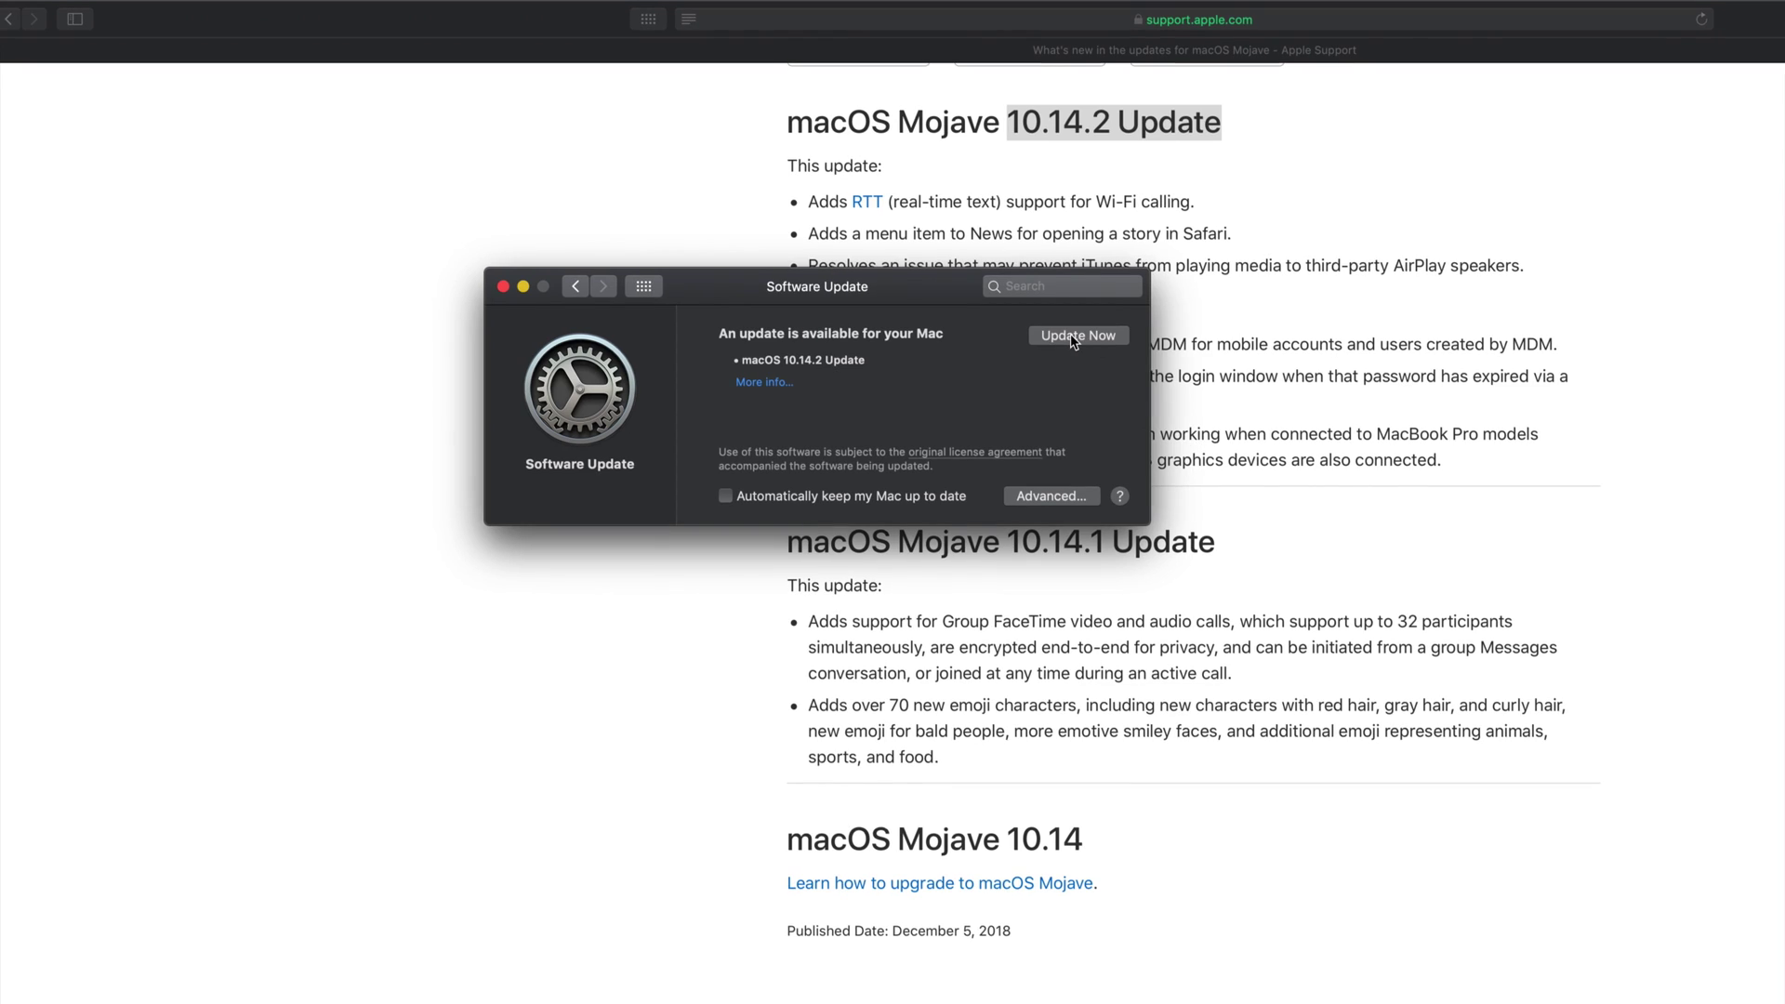
pyautogui.click(1076, 340)
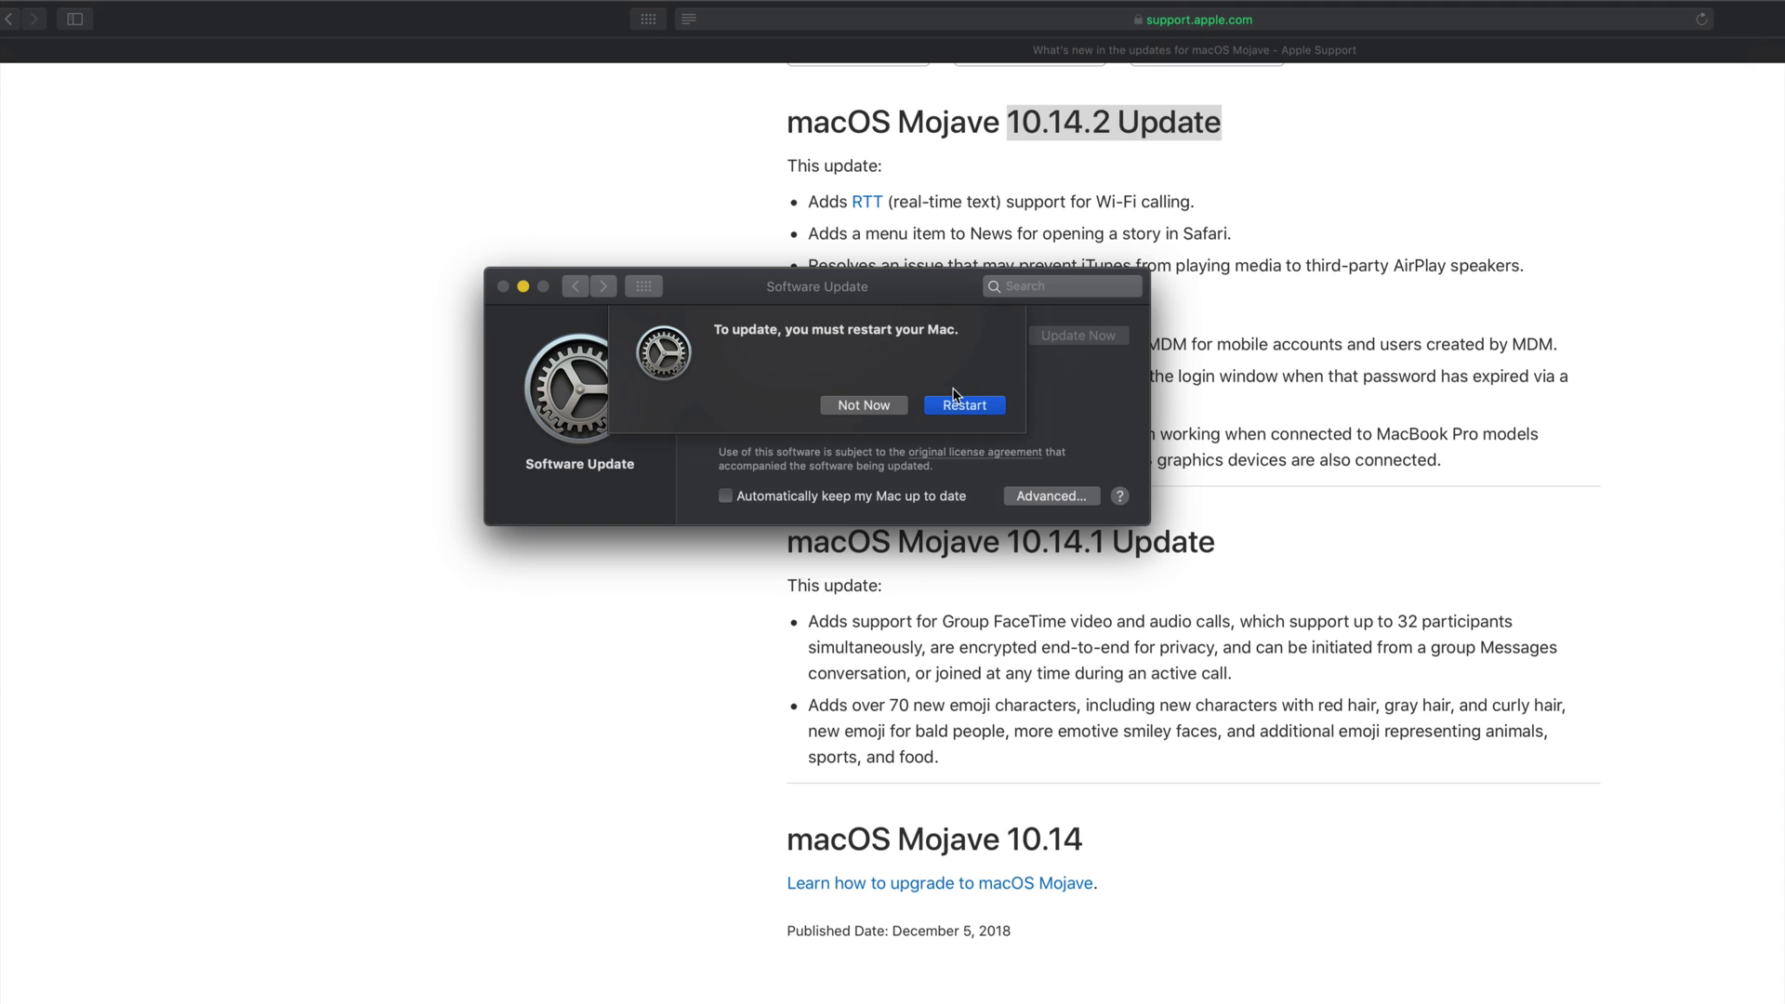
pyautogui.click(881, 410)
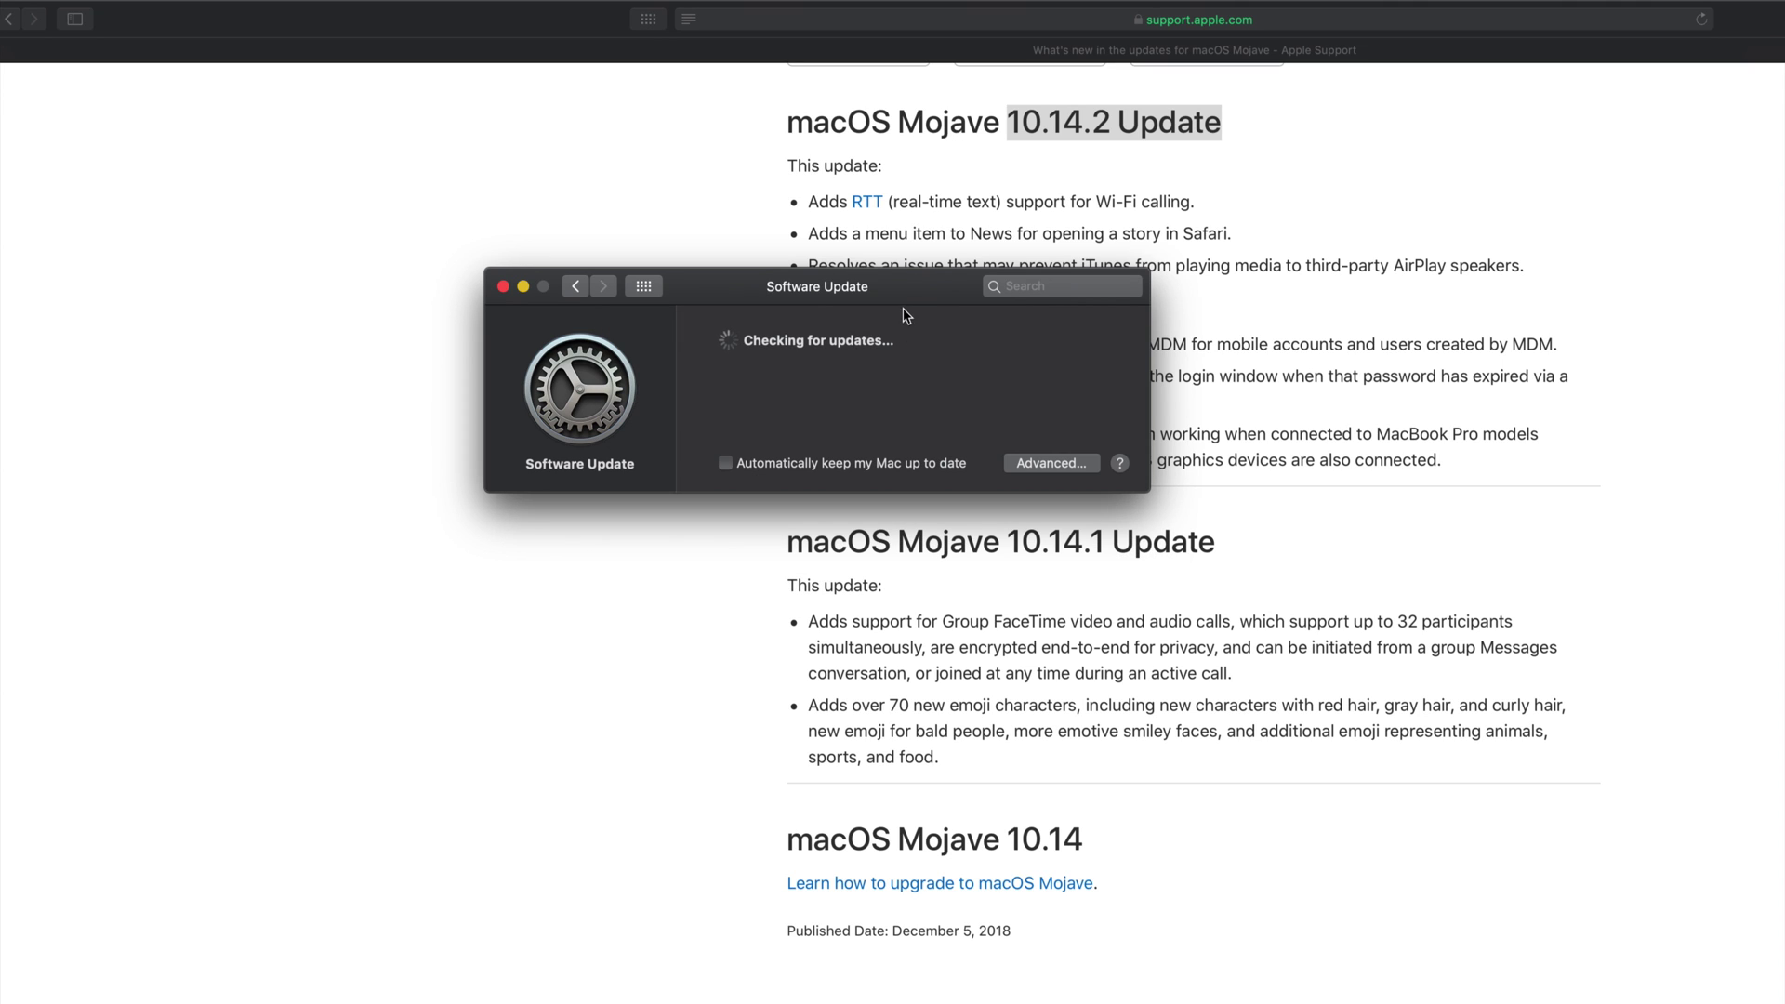
pyautogui.moveTo(903, 292); pyautogui.dragTo(821, 397)
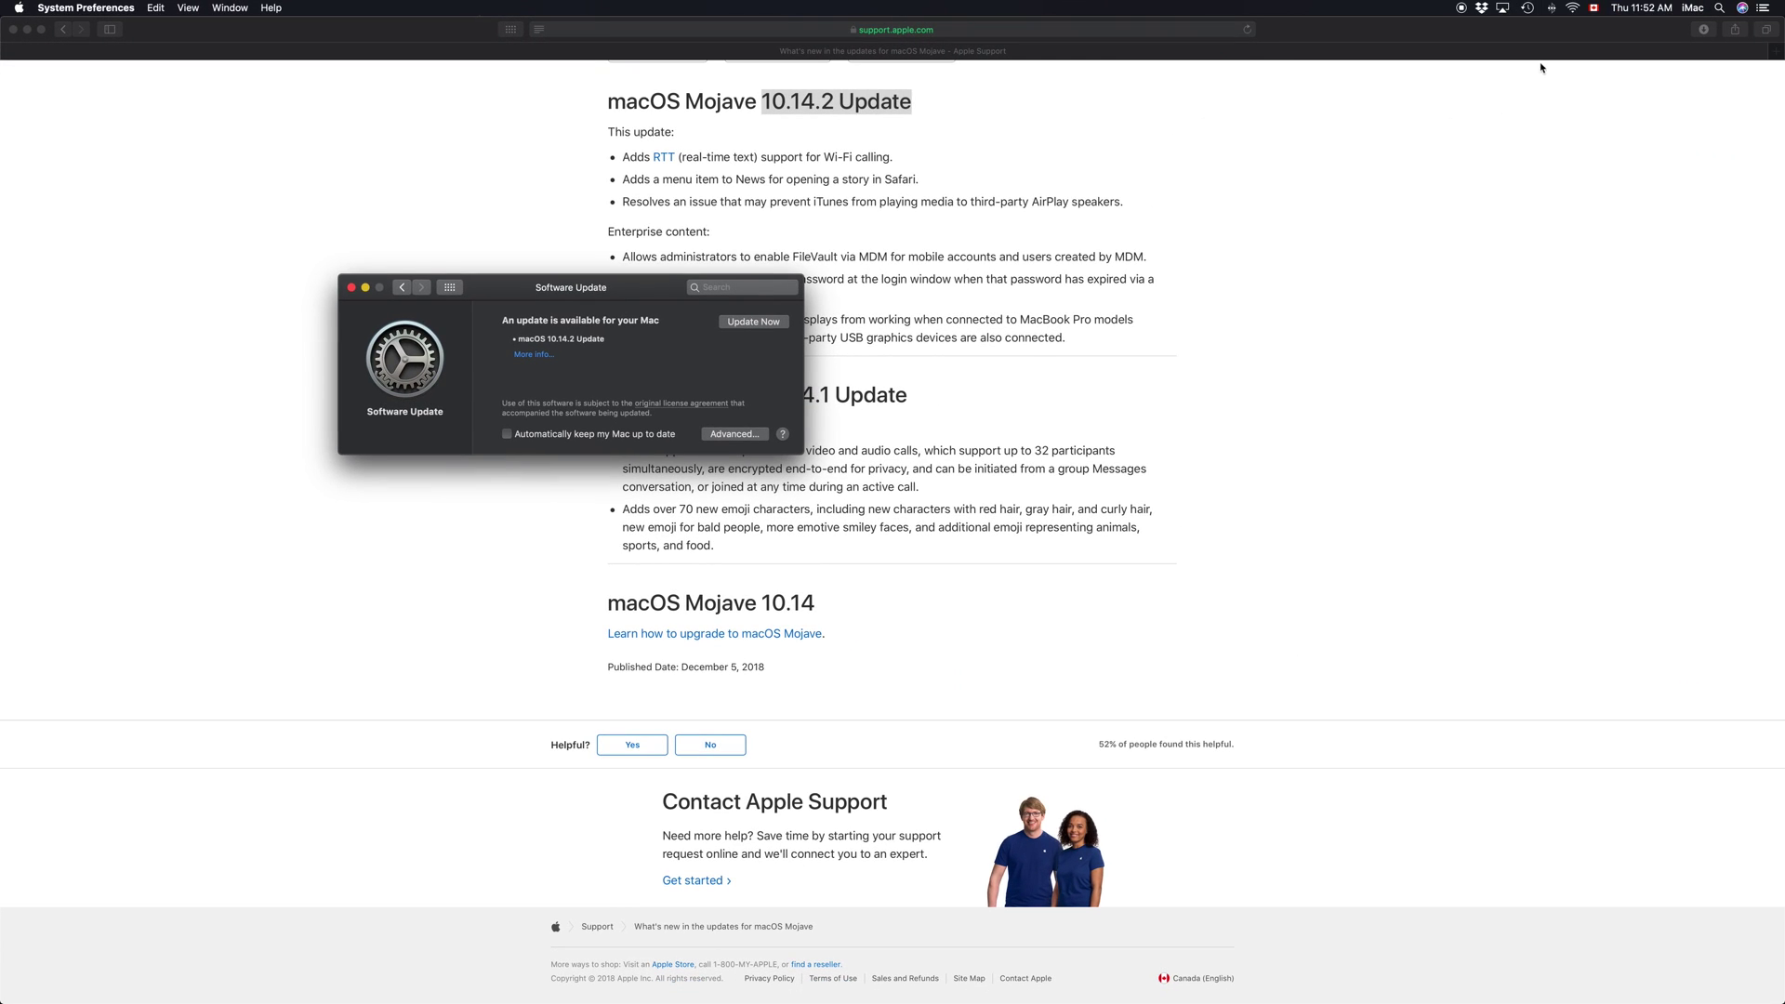
# Return to the full preference-pane grid and move the window right and higher up
pyautogui.click(455, 290)
pyautogui.moveTo(540, 286); pyautogui.dragTo(796, 287)
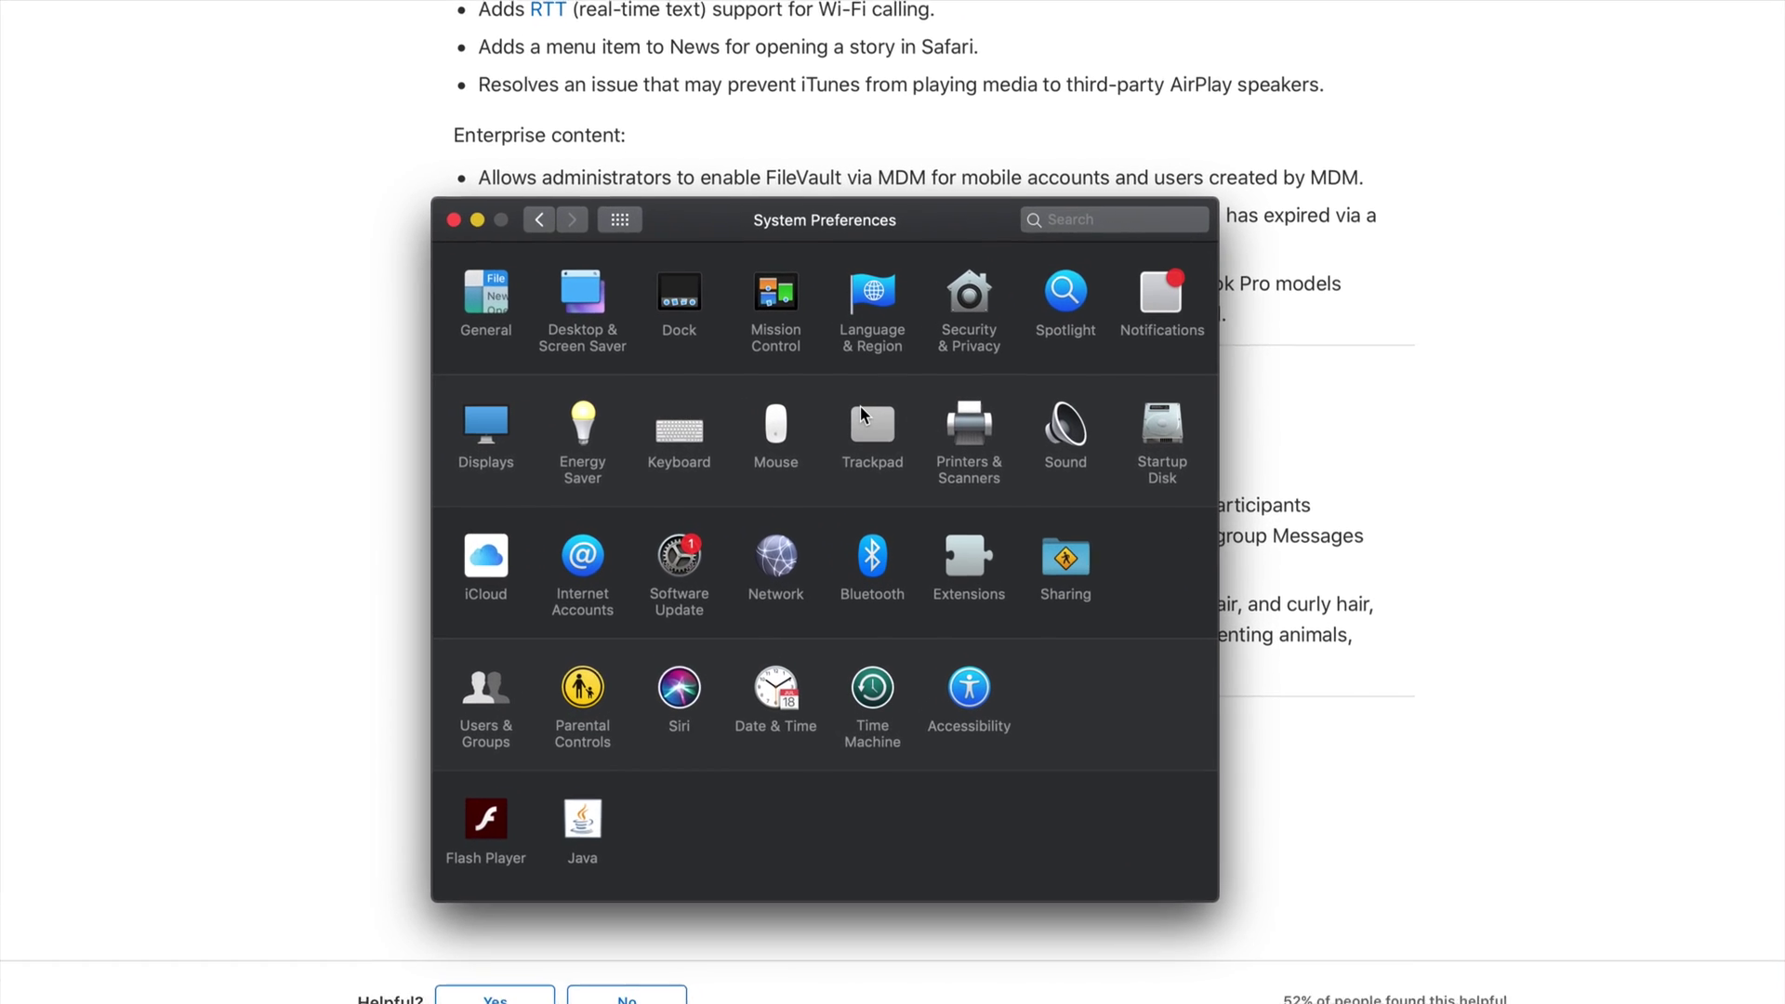
pyautogui.moveTo(854, 195); pyautogui.dragTo(853, 137)
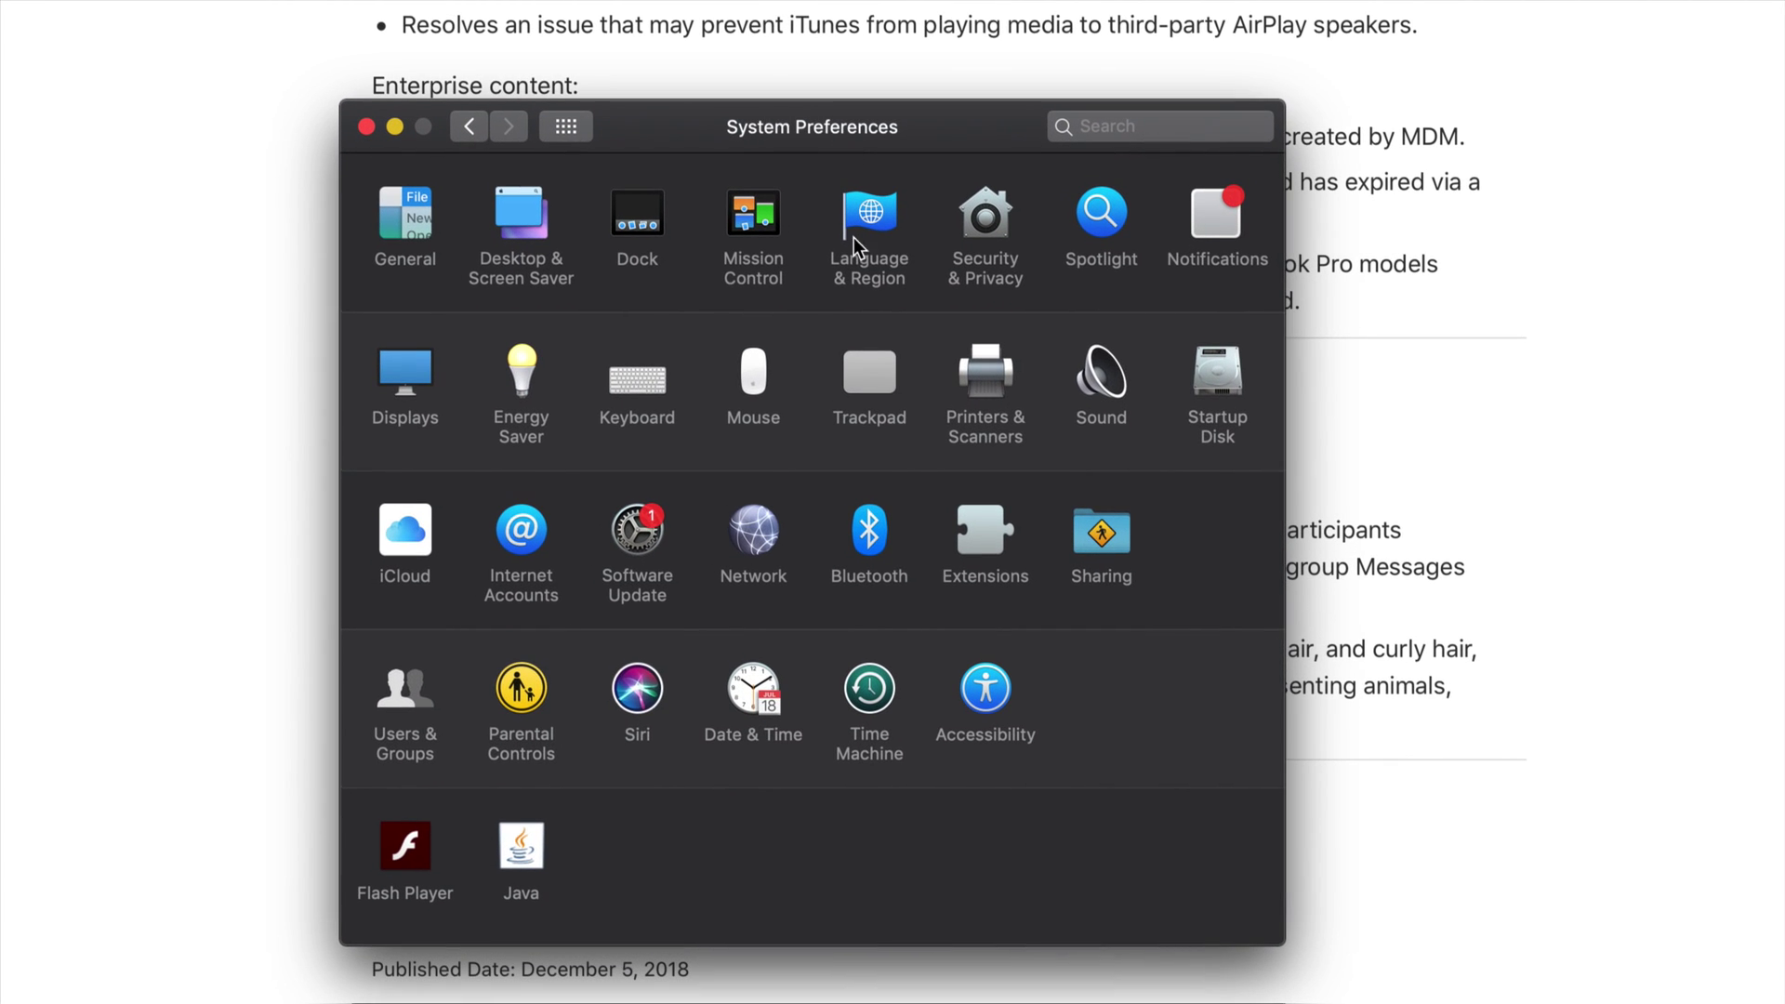
# Open Time Machine and scroll through its two 3.5 TB backup disks and schedule
pyautogui.click(865, 692)
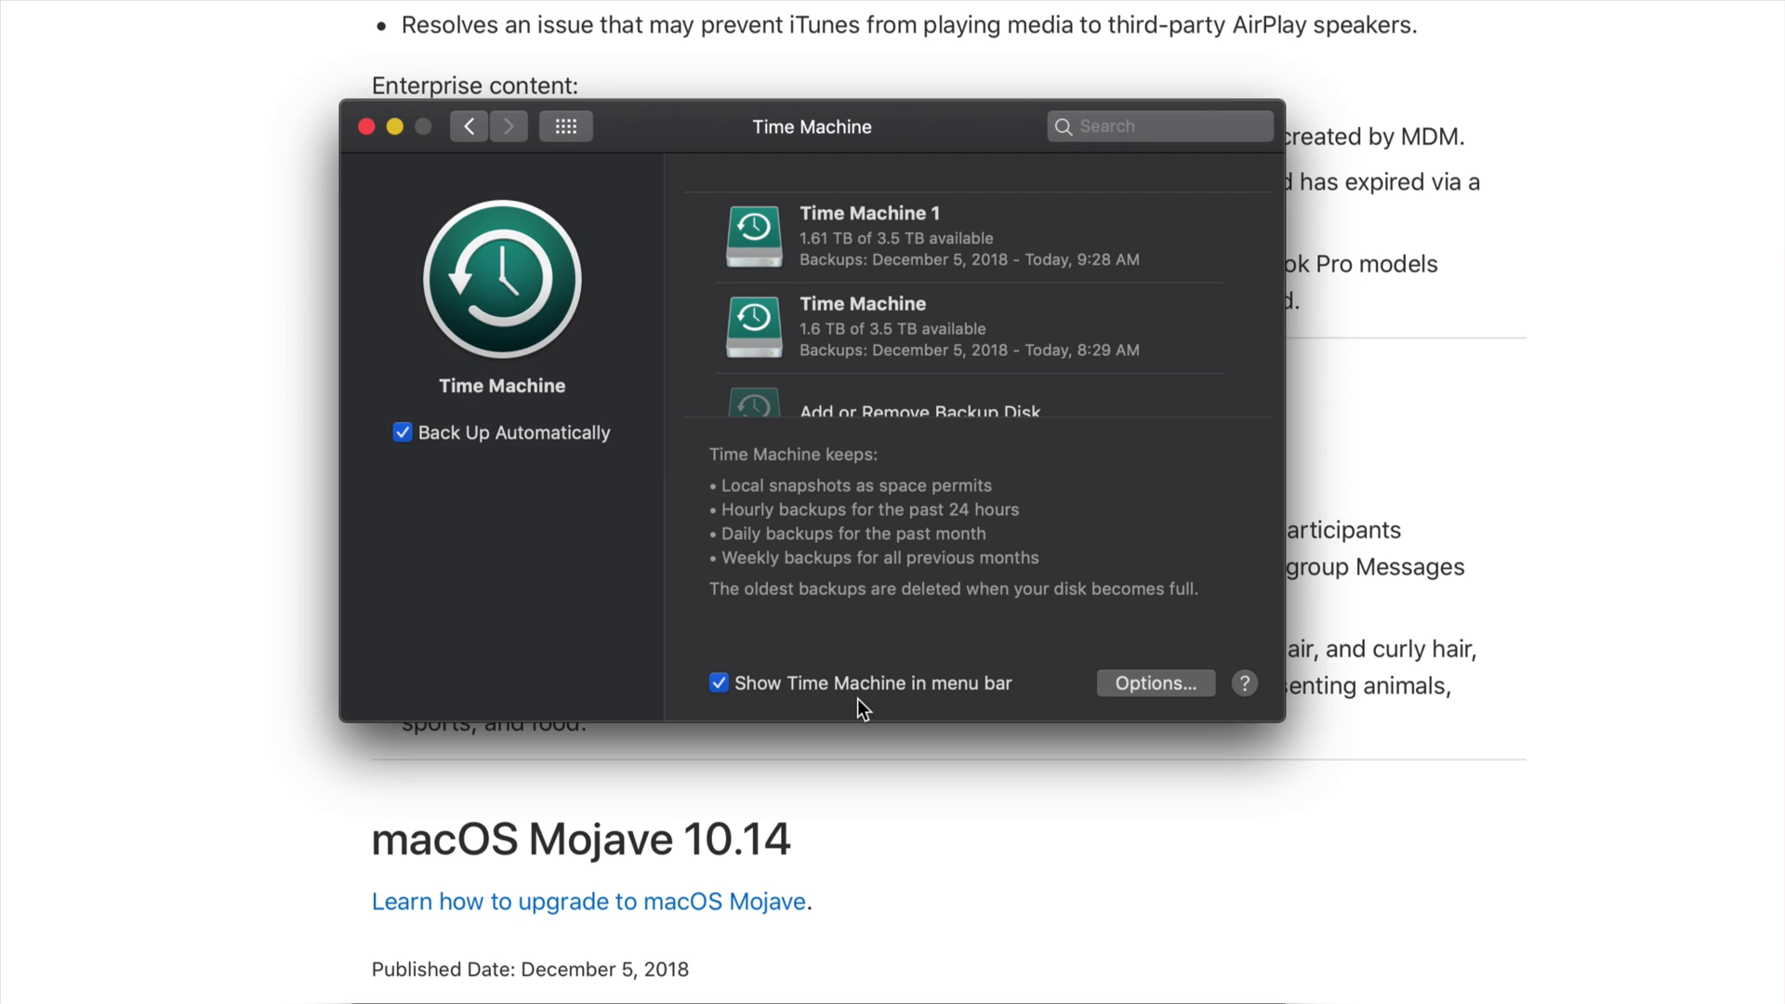
pyautogui.moveTo(909, 116); pyautogui.dragTo(907, 136)
pyautogui.scroll(-2, 957, 293)
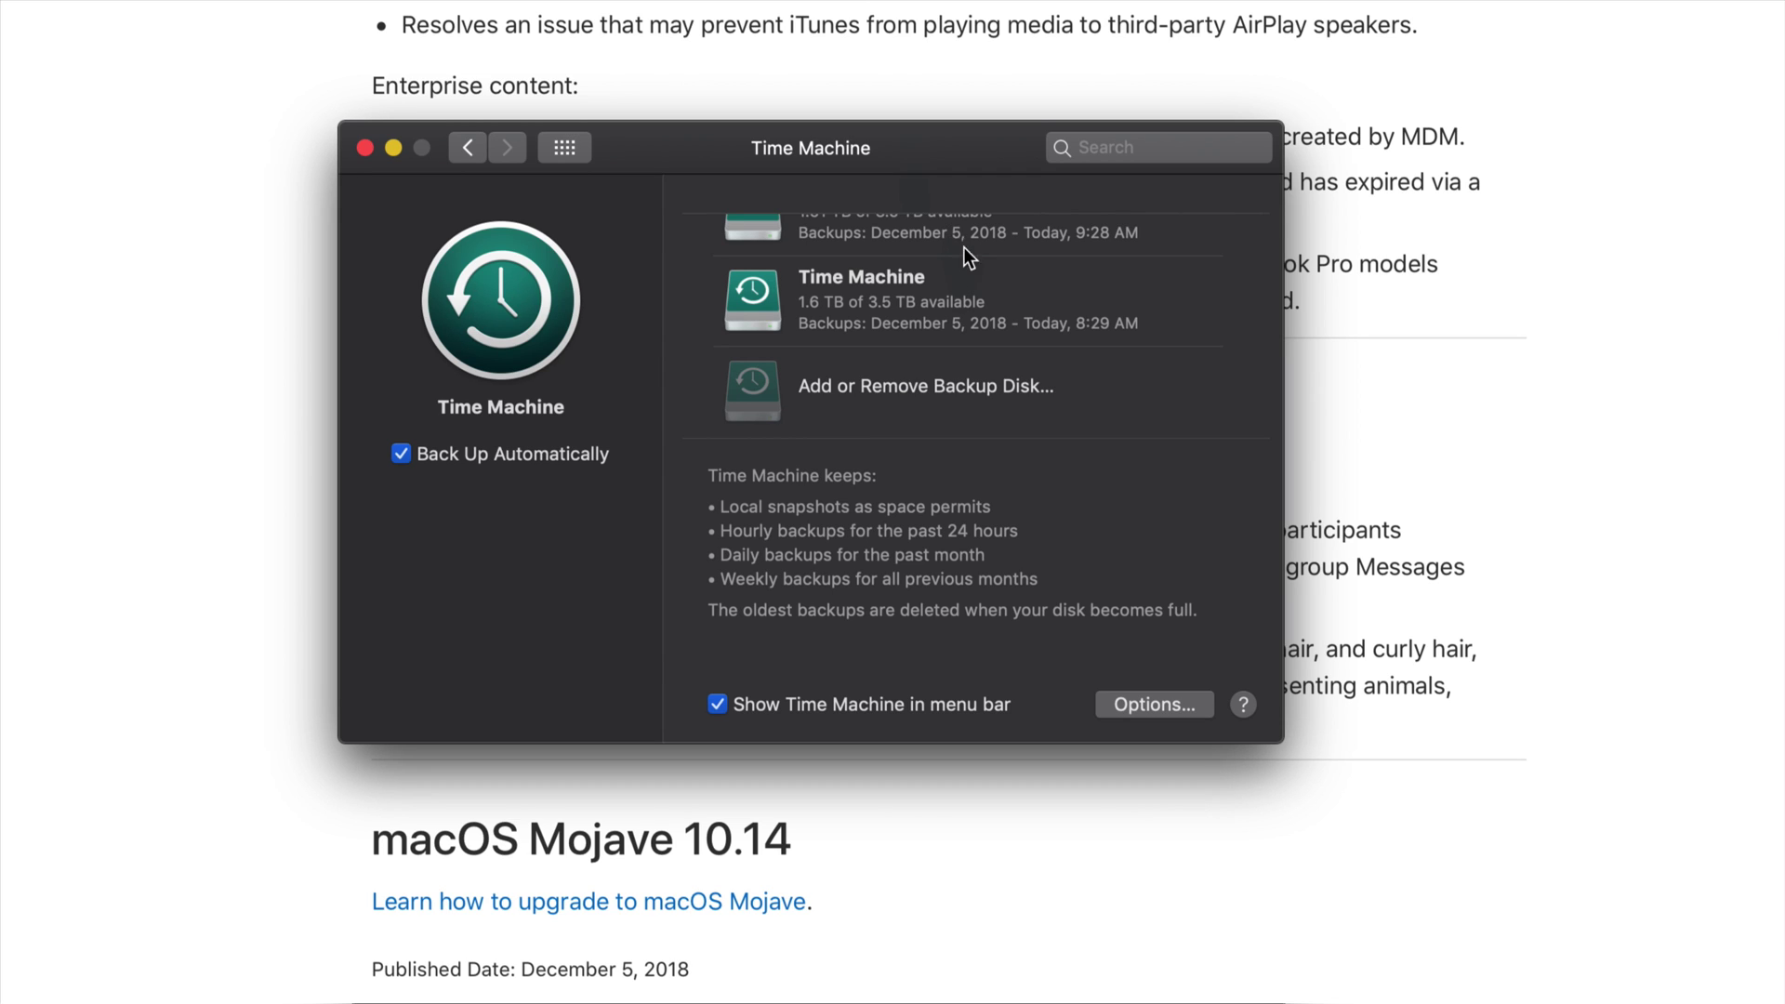
pyautogui.scroll(2, 966, 251)
pyautogui.scroll(-2, 976, 303)
pyautogui.scroll(2, 967, 303)
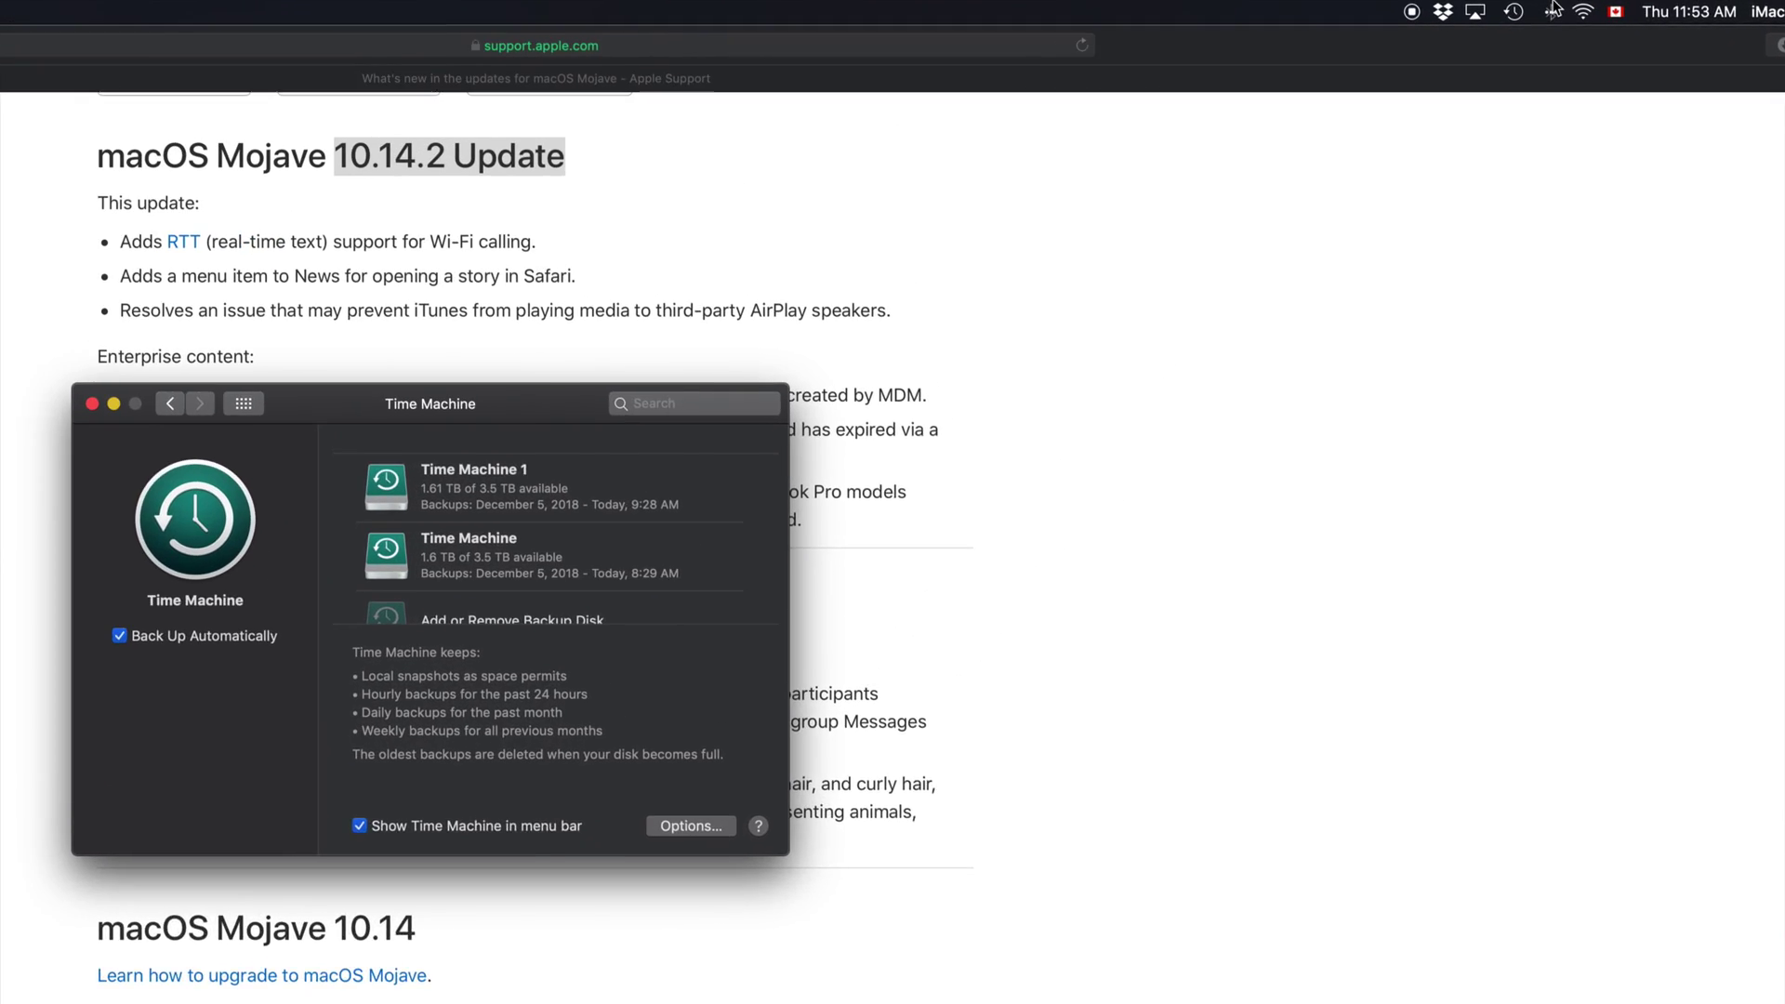
# Run Back Up Now, dismiss the disk-unavailable notice, and return to Show All with Cmd+L
pyautogui.click(1527, 8)
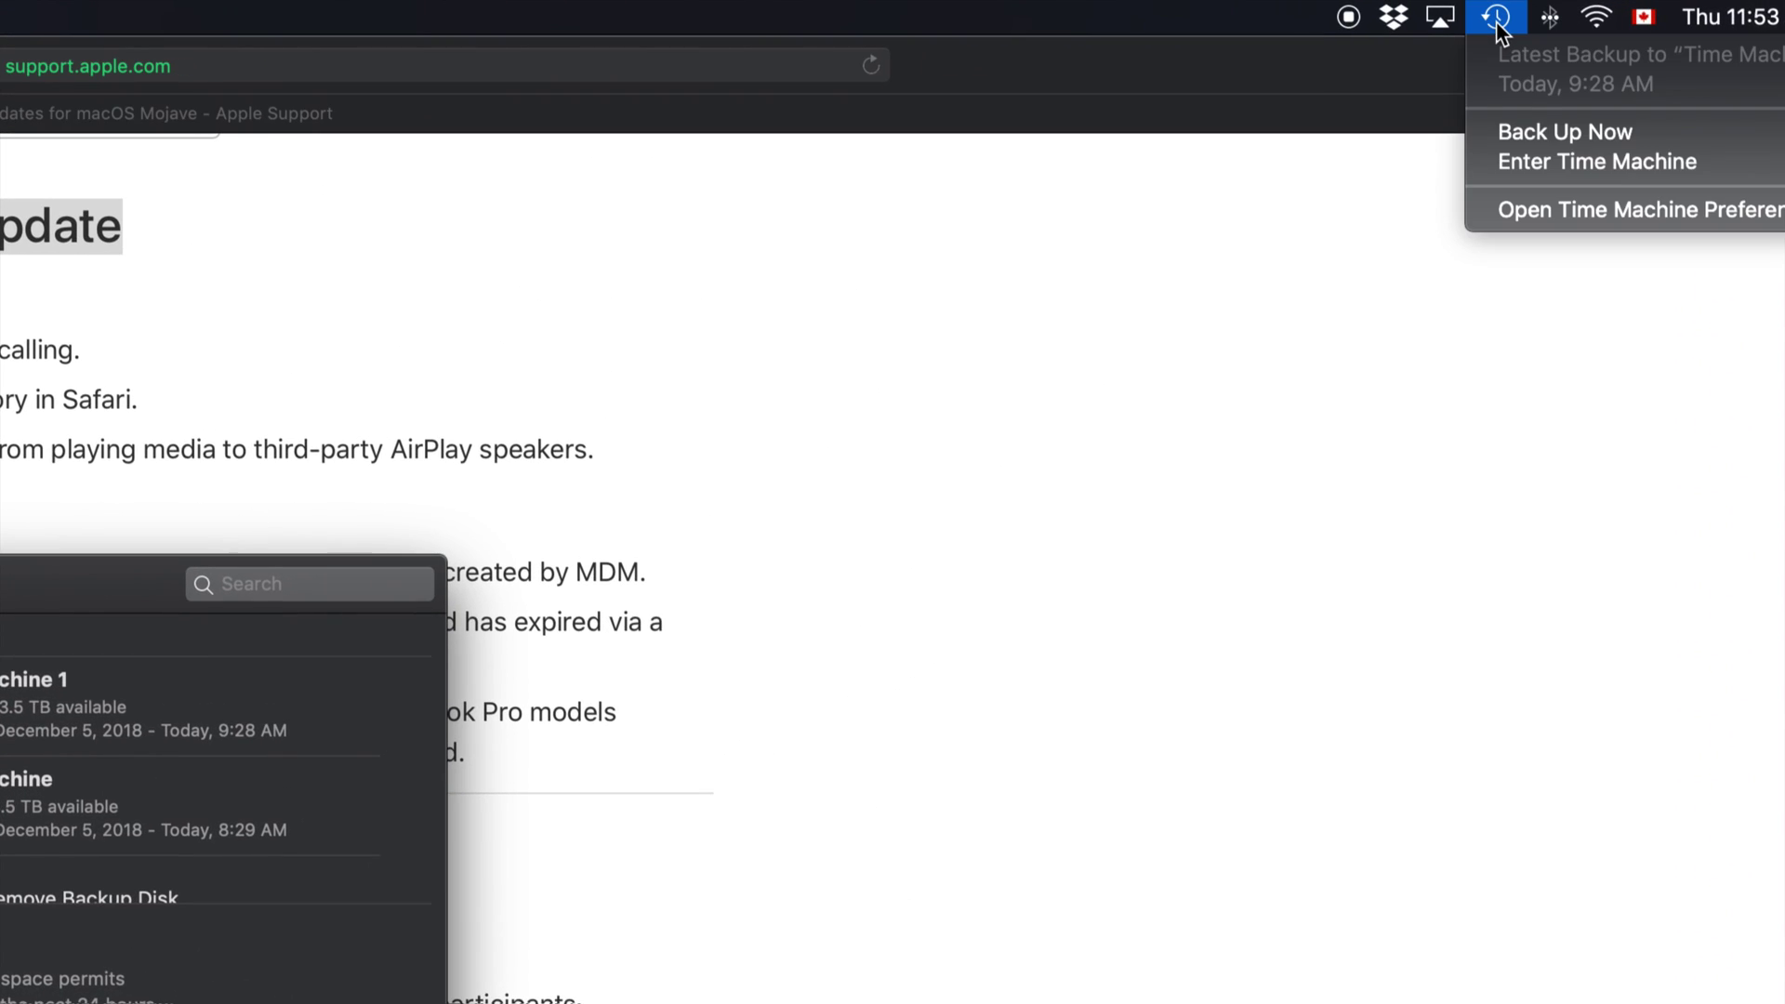
pyautogui.click(1560, 134)
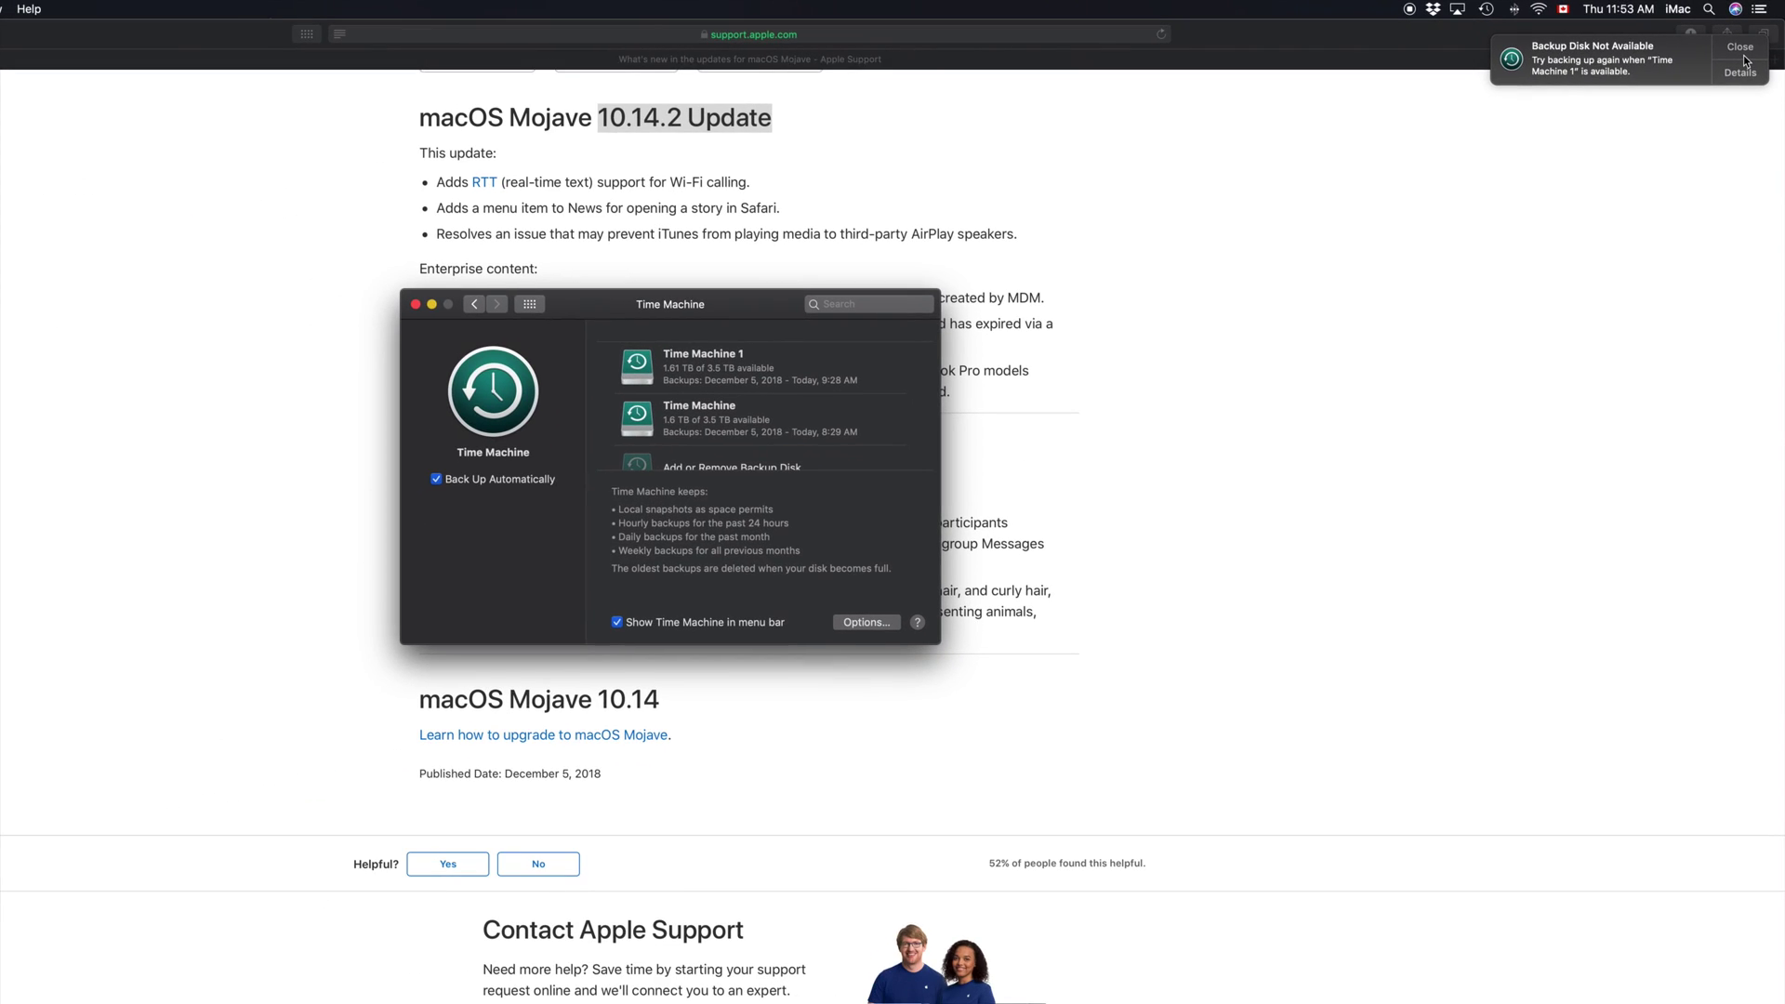
pyautogui.click(1742, 49)
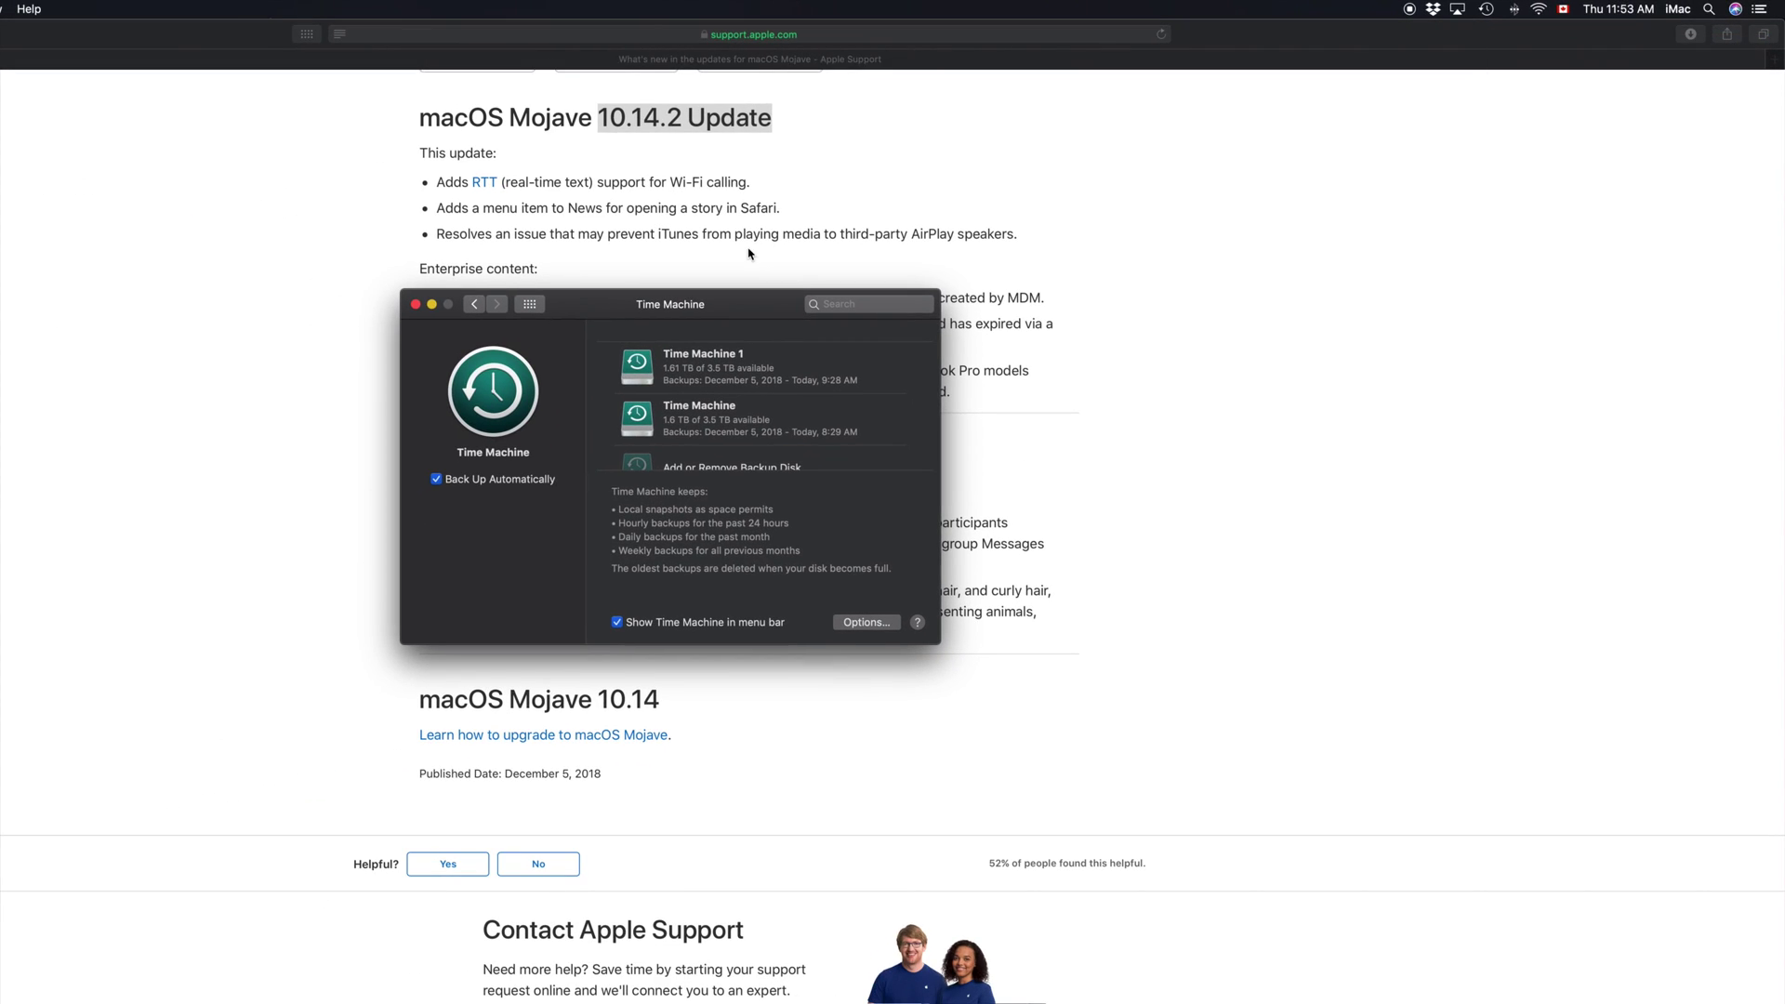
pyautogui.moveTo(710, 309); pyautogui.dragTo(901, 240)
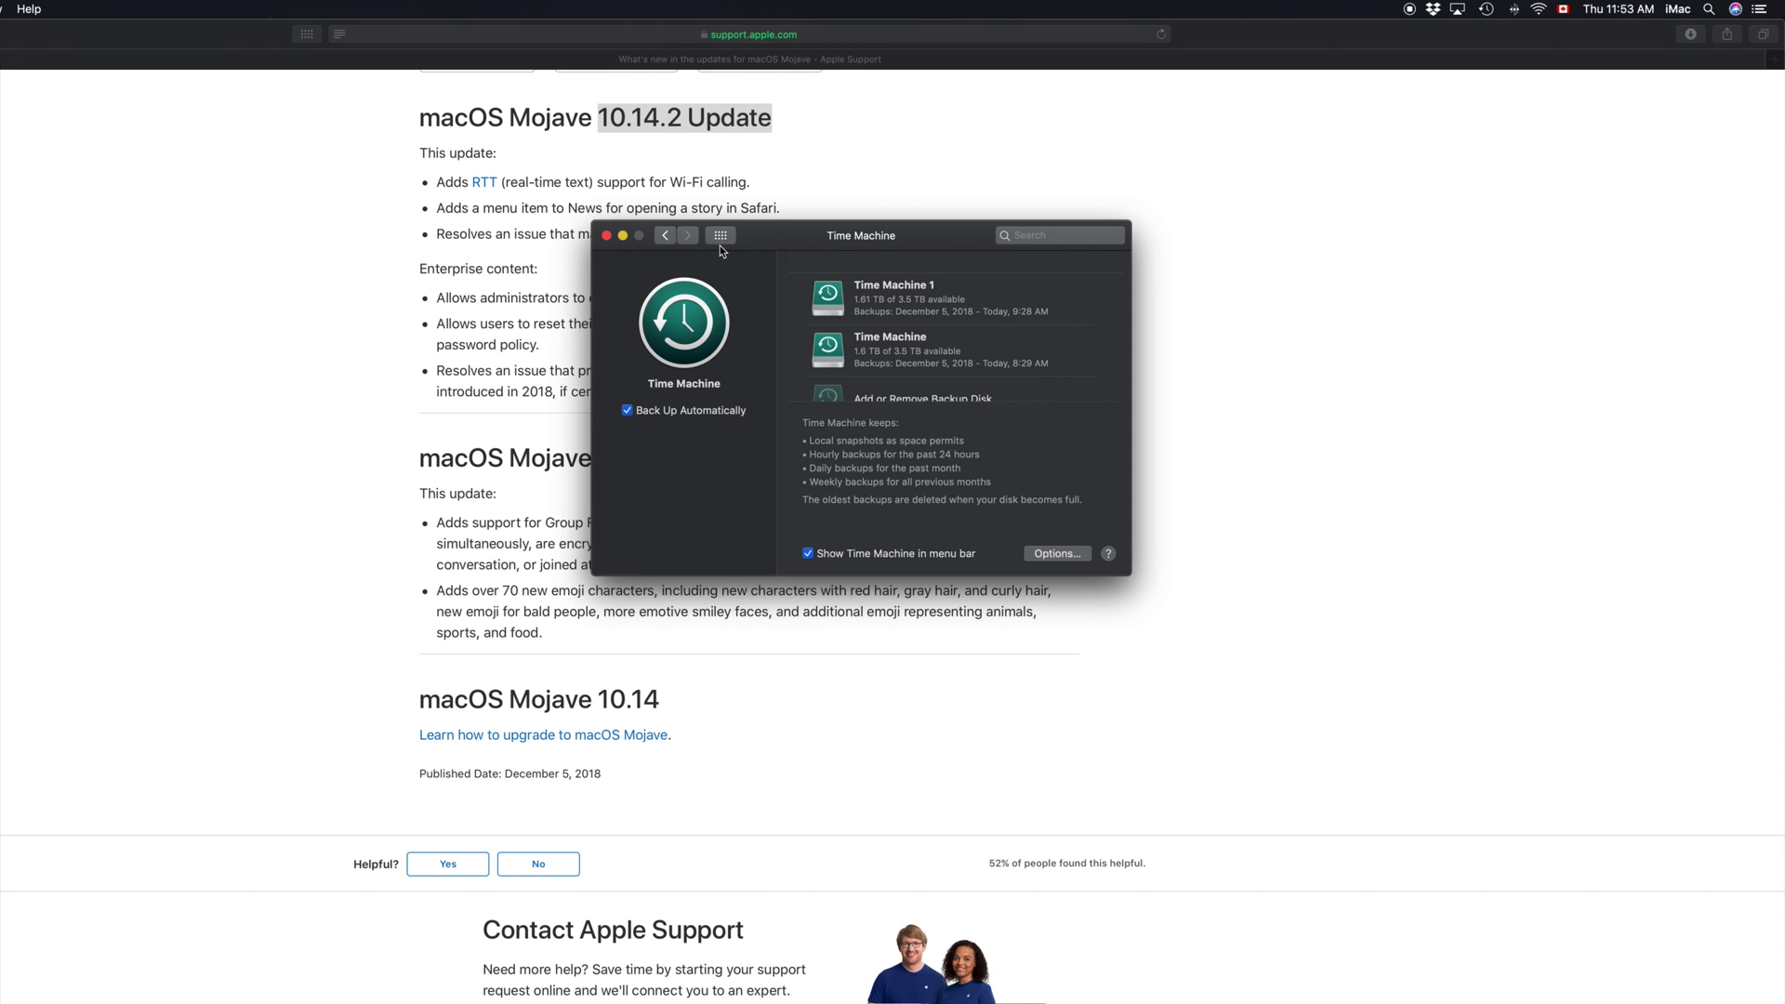
pyautogui.press('super+l')
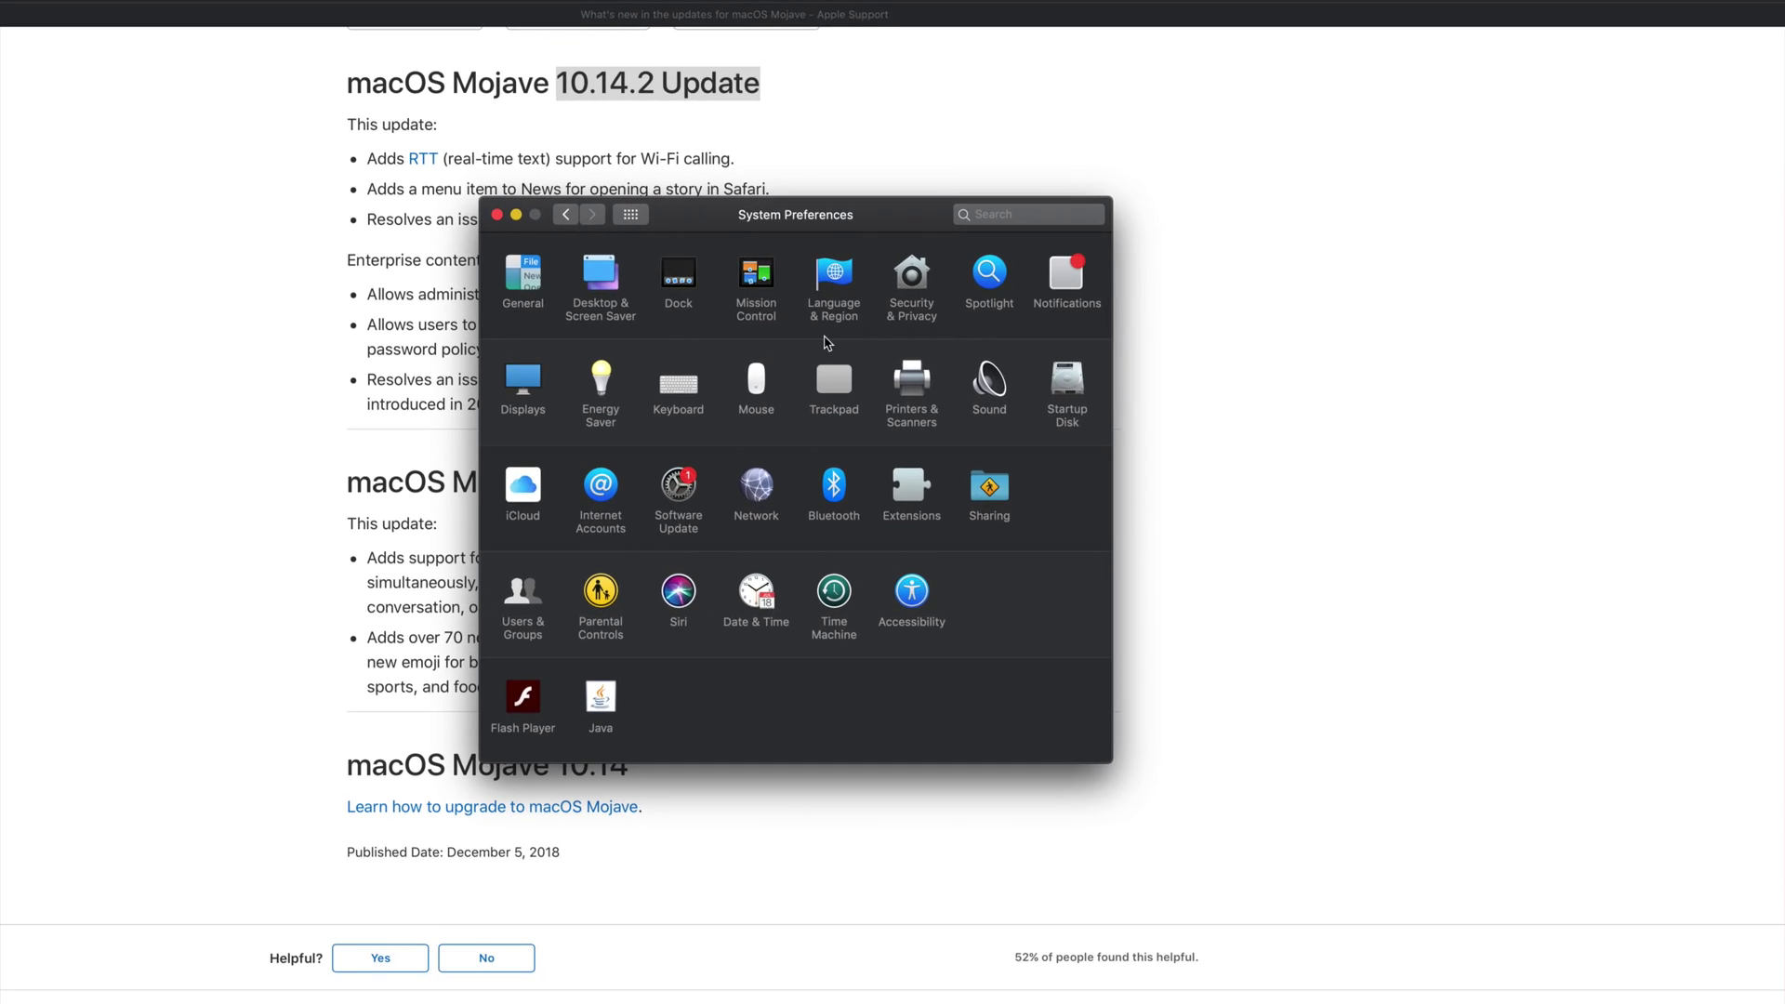
# Open the Software Update pane listing the macOS 10.14.2 Update
pyautogui.click(639, 542)
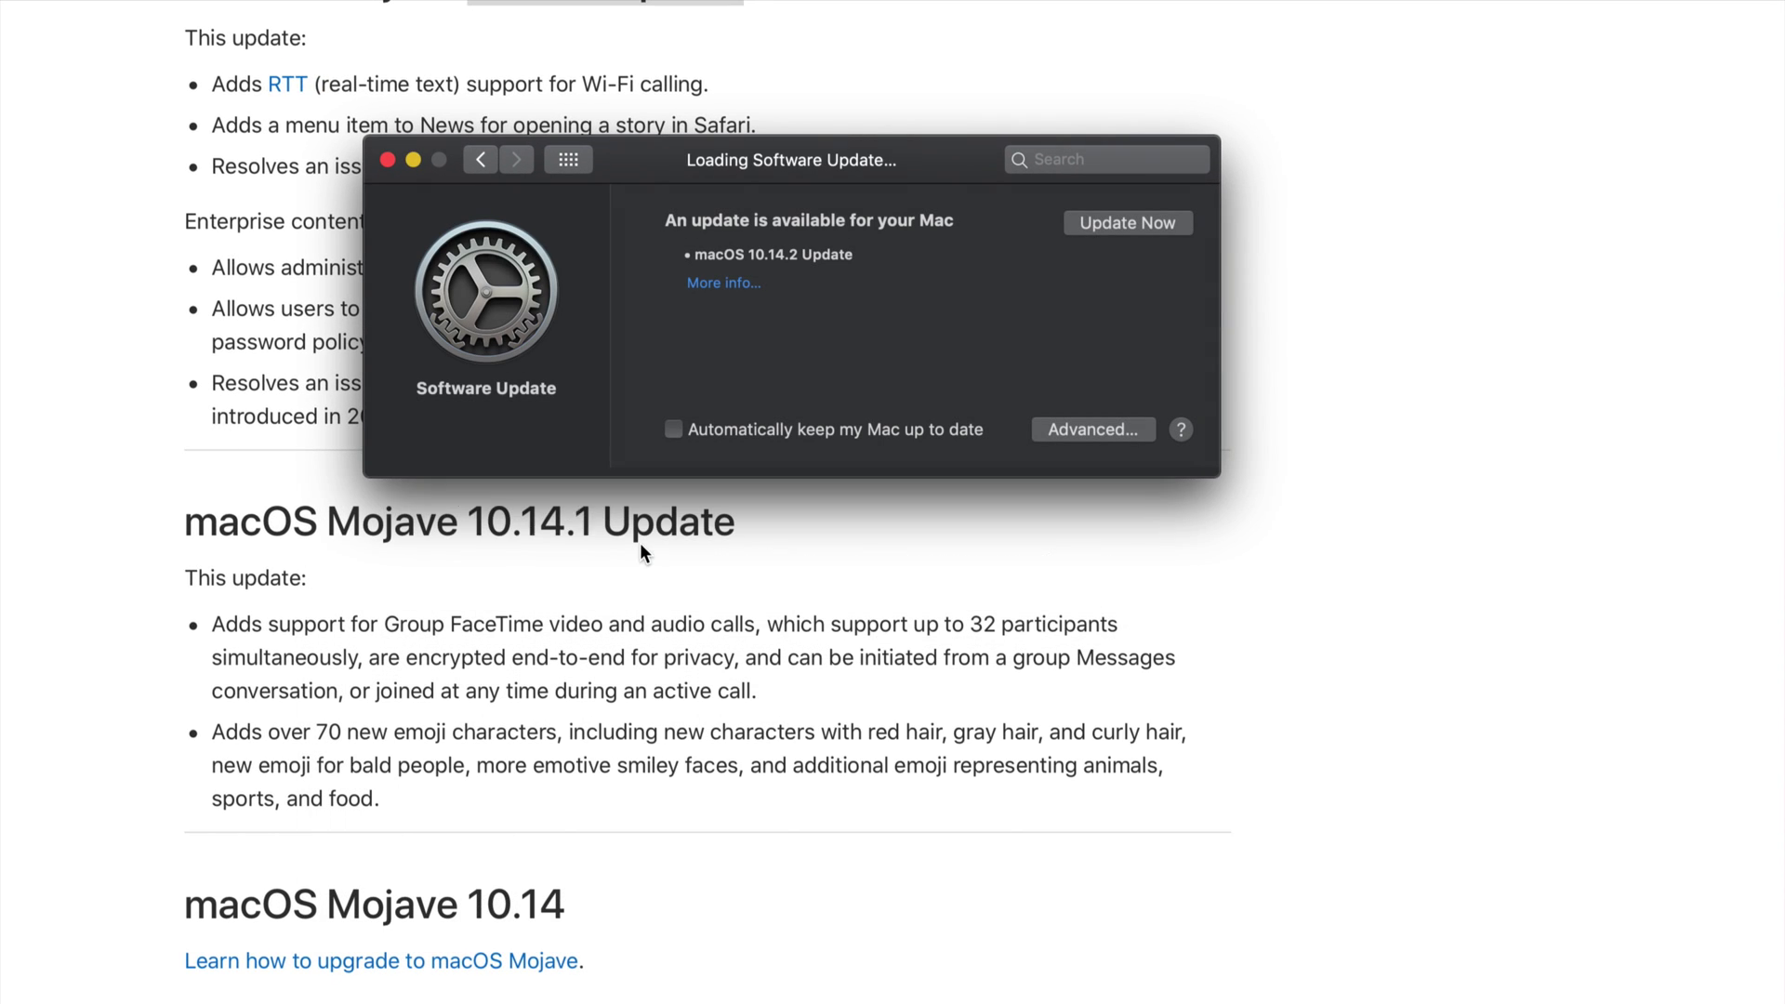